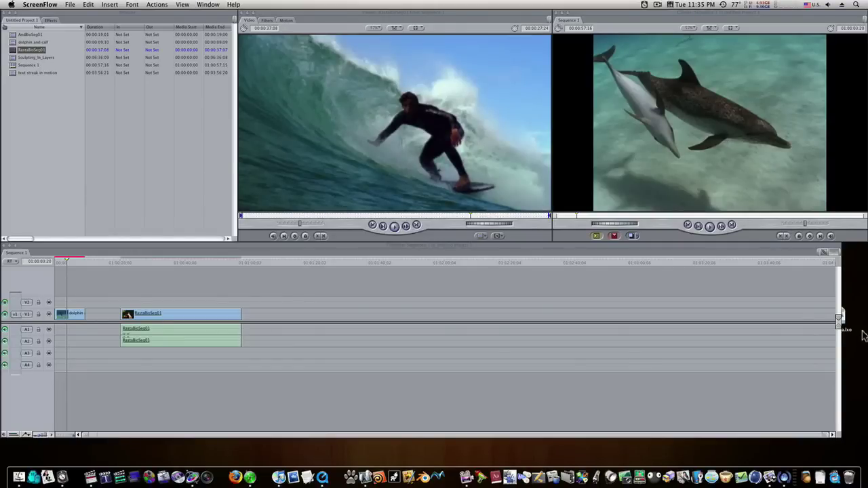
Activate Final Cut Pro, make the timeline slightly taller, and review the RT playback options
{"action": "left_click", "coordinate": [843, 439]}
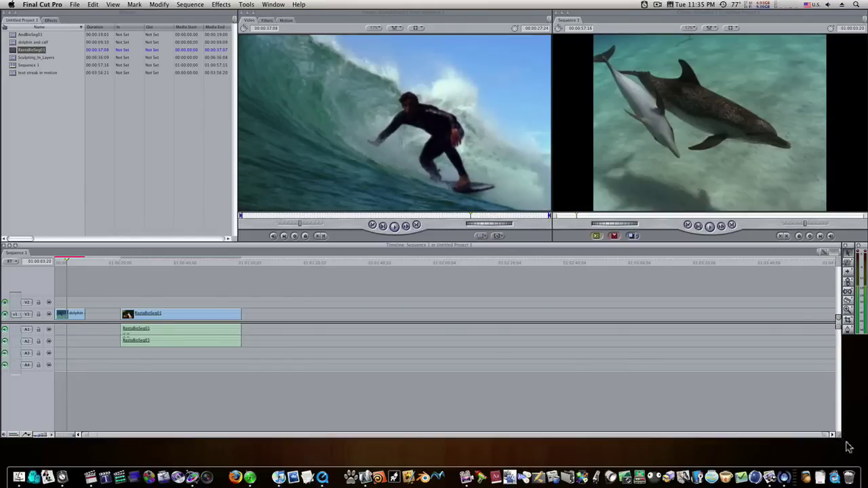
{"action": "left_click_drag", "start_coordinate": [843, 439], "coordinate": [841, 463]}
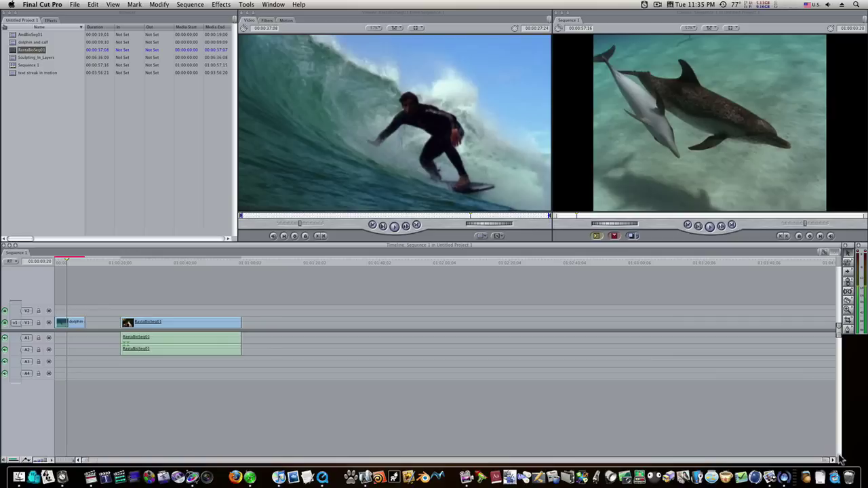
{"action": "left_click", "coordinate": [11, 265]}
{"action": "left_click", "coordinate": [26, 270]}
Switch real-time playback to Safe RT and drag the playhead into the RastaBioSeg01 surfer clip
{"action": "left_click", "coordinate": [13, 265]}
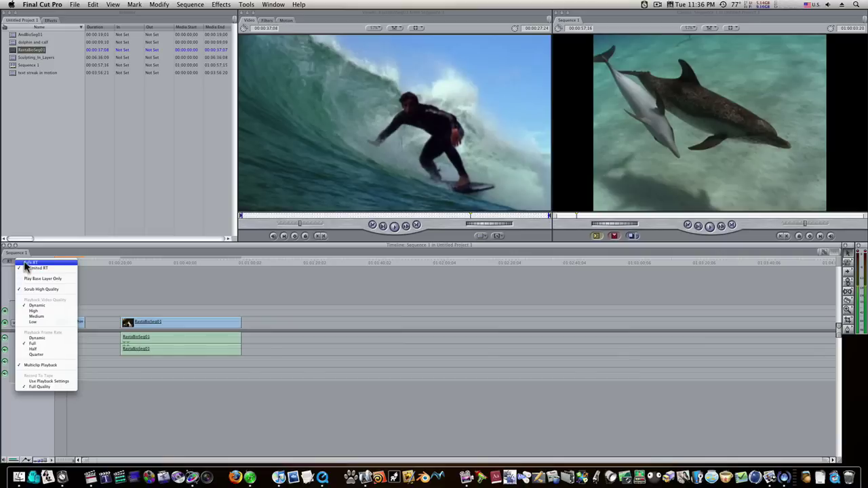
{"action": "left_click", "coordinate": [24, 265]}
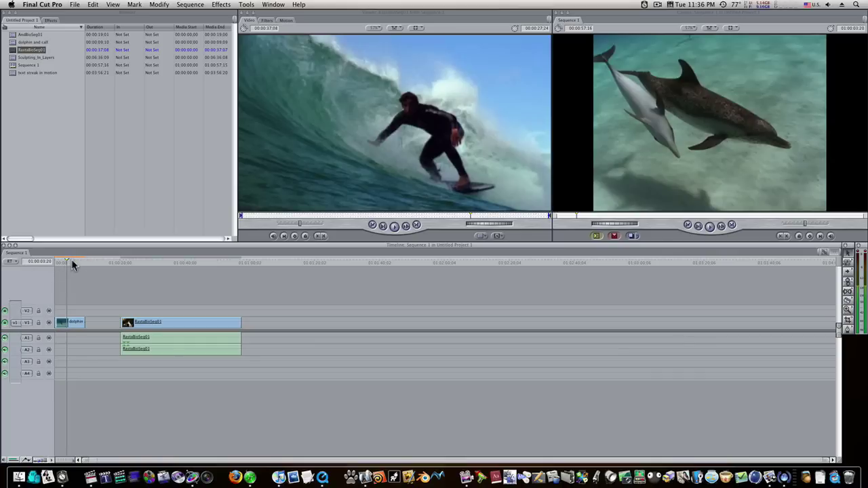
{"action": "left_click", "coordinate": [24, 266]}
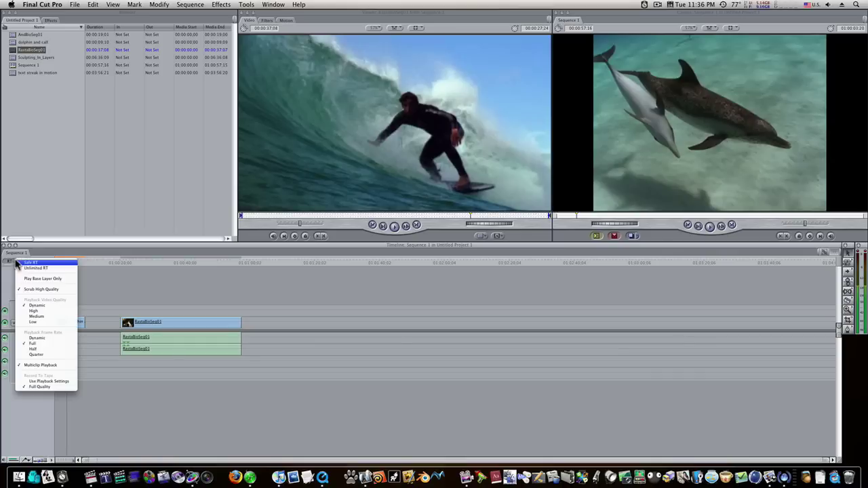
{"action": "left_click", "coordinate": [25, 266]}
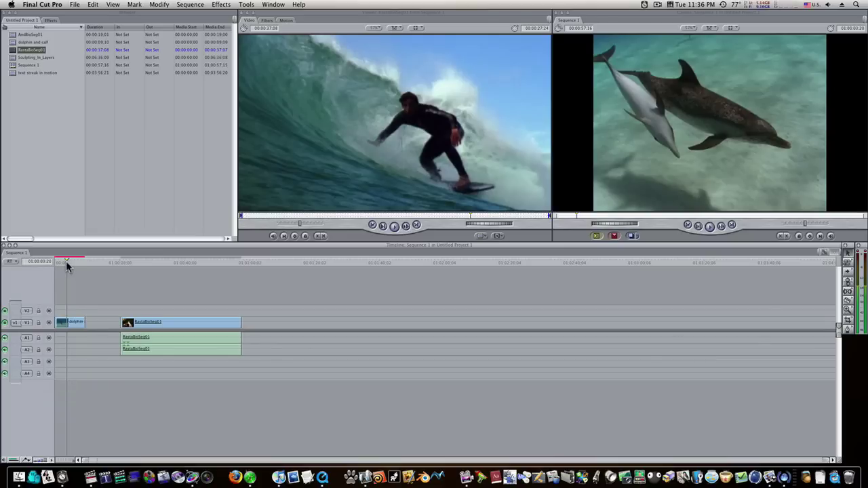
{"action": "left_click_drag", "start_coordinate": [66, 261], "coordinate": [138, 263]}
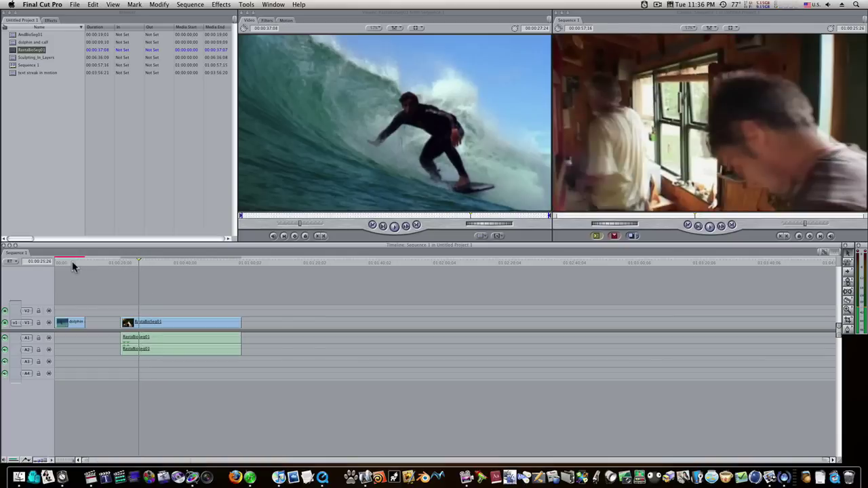
Try Unlimited RT, return to Safe RT, and scrub to about 01:00:49:00
{"action": "left_click", "coordinate": [15, 262]}
{"action": "left_click", "coordinate": [20, 268]}
{"action": "left_click", "coordinate": [14, 262]}
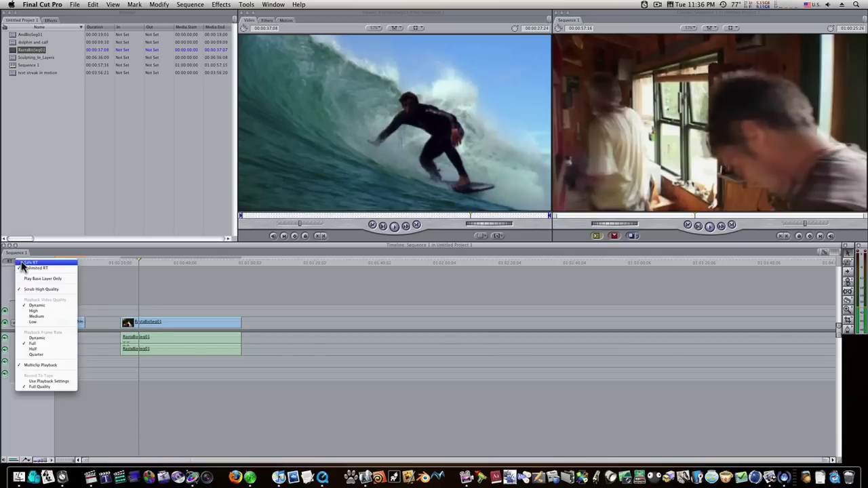
{"action": "left_click", "coordinate": [23, 263]}
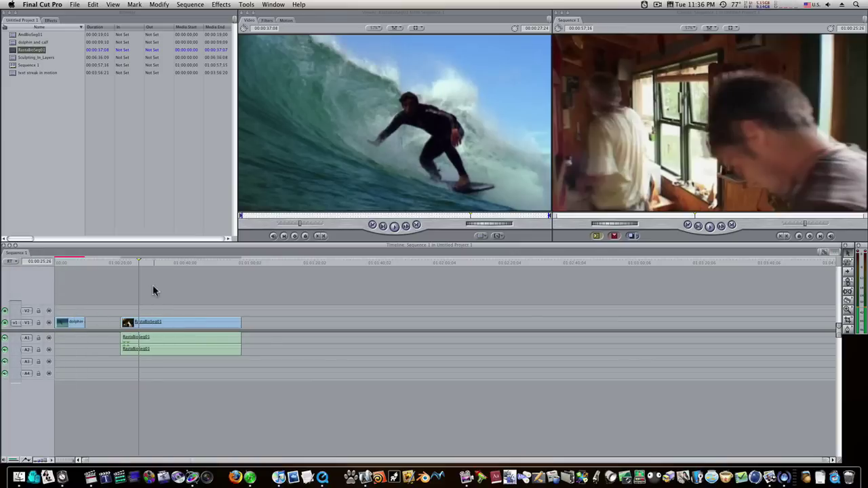
{"action": "left_click_drag", "start_coordinate": [138, 261], "coordinate": [213, 261]}
Apply Stylize > Find Edges to the RastaBioSeg01 clip on V1 and play to preview it
{"action": "left_click", "coordinate": [184, 323]}
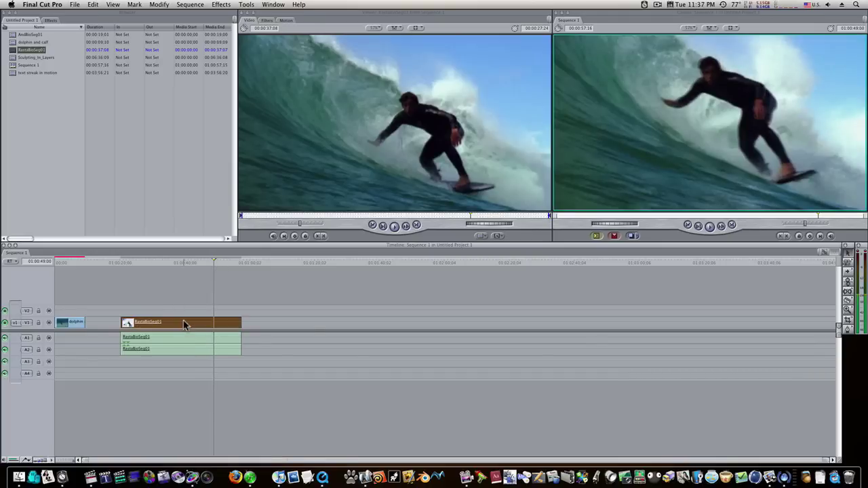
{"action": "left_click", "coordinate": [221, 5]}
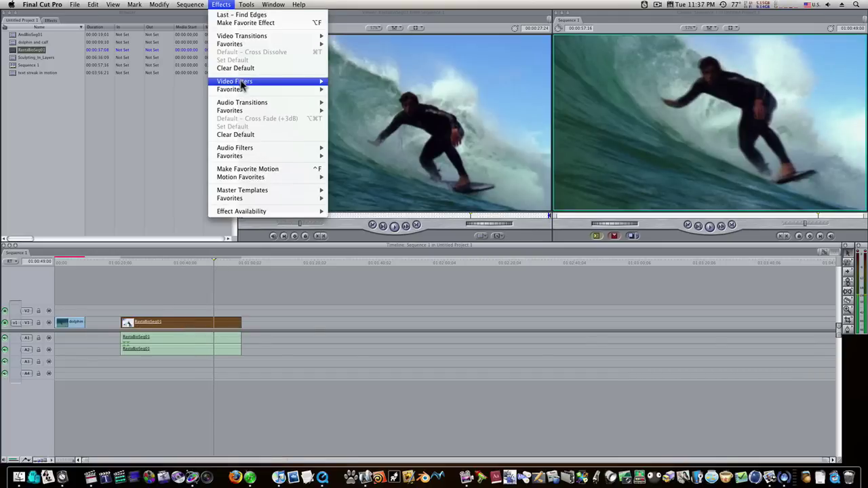
{"action": "mouse_move", "coordinate": [293, 87]}
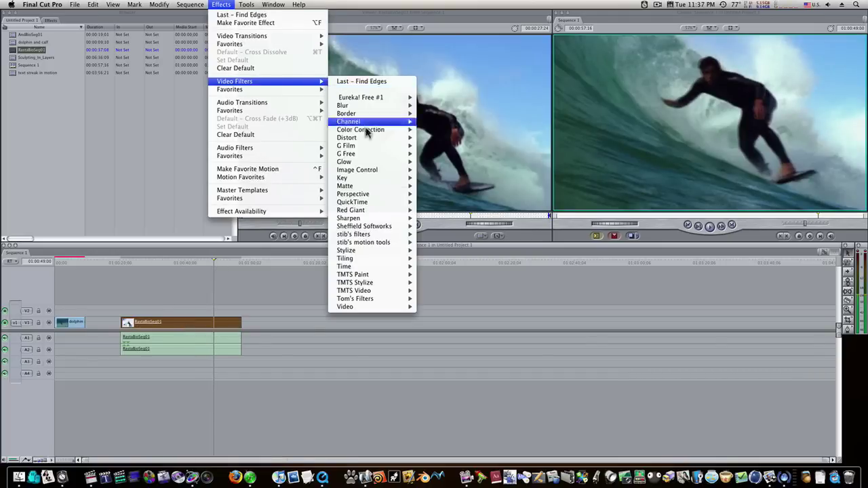
{"action": "mouse_move", "coordinate": [369, 188]}
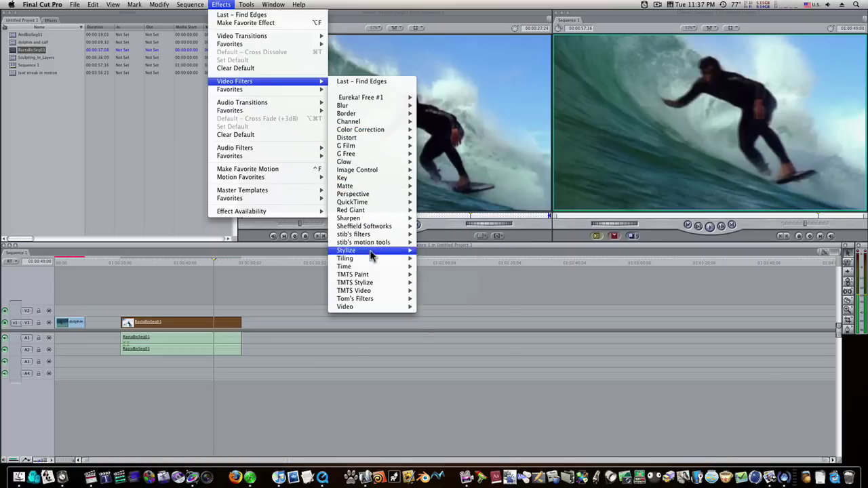
{"action": "mouse_move", "coordinate": [372, 251]}
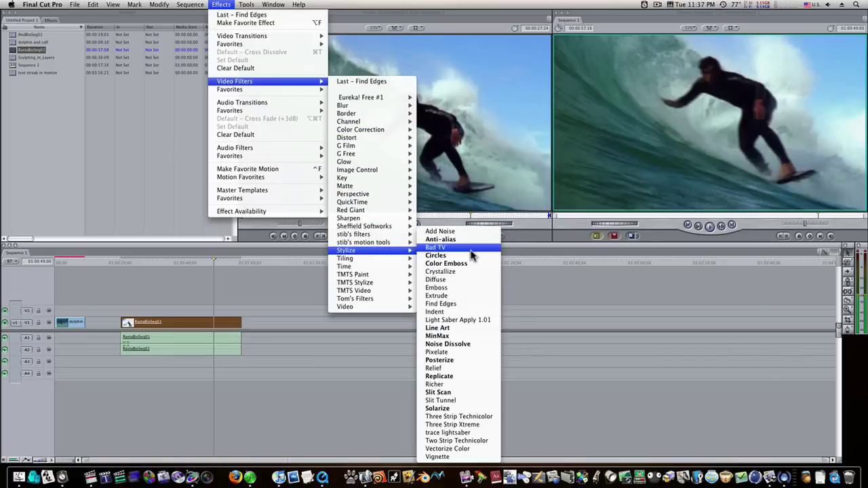
{"action": "left_click", "coordinate": [465, 305]}
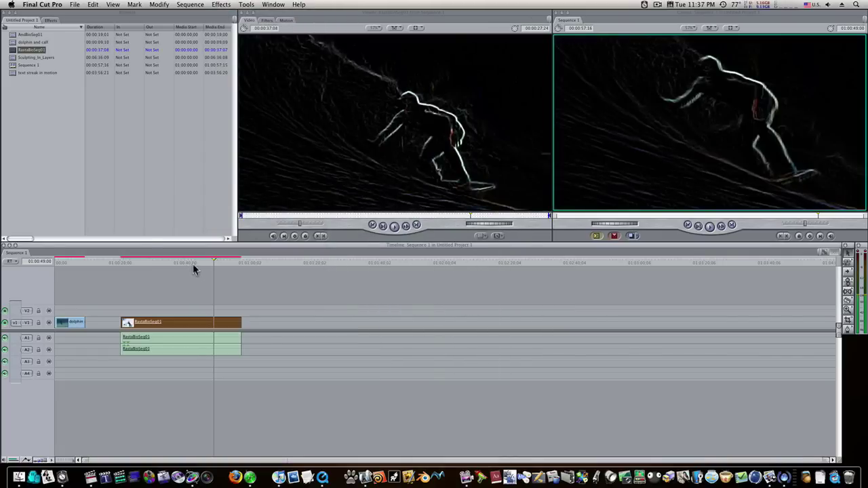
{"action": "key", "text": "space"}
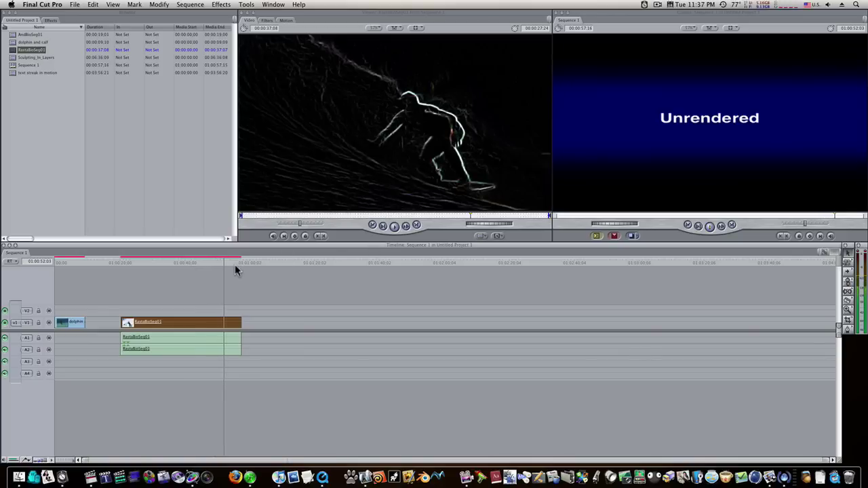
{"action": "left_click", "coordinate": [622, 146]}
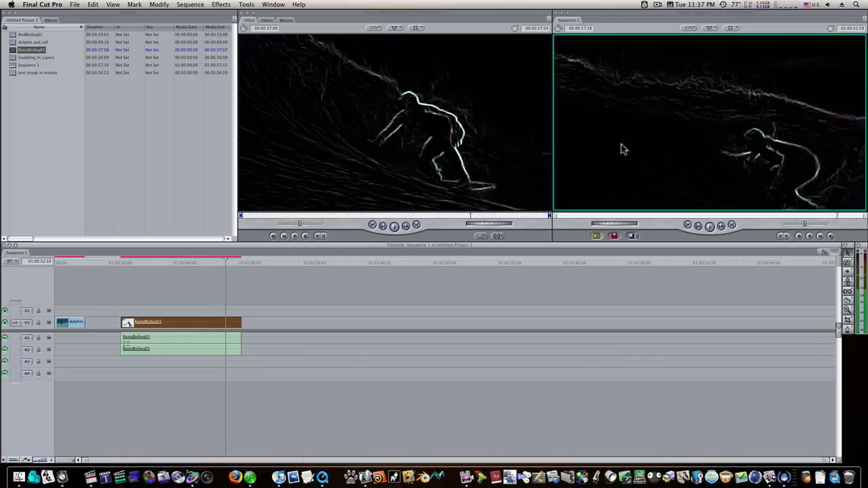
In the Viewer's Filters tab, lower the Find Edges Amount to about 71
{"action": "left_click", "coordinate": [185, 263]}
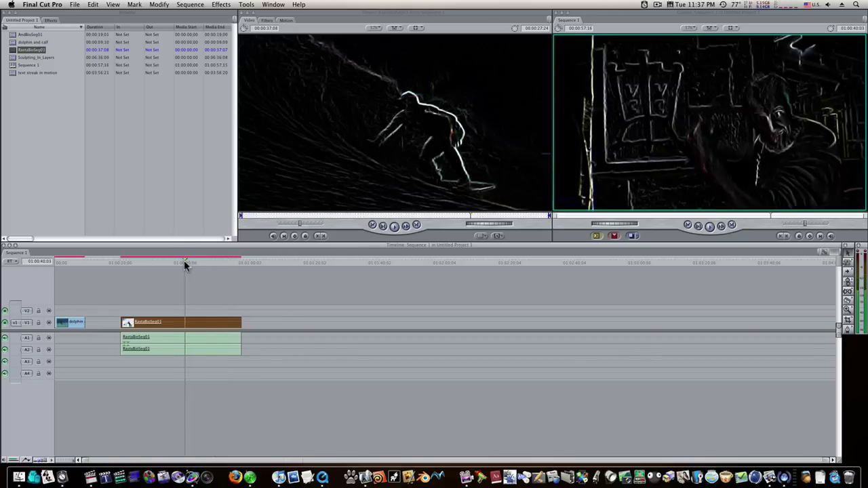
{"action": "left_click", "coordinate": [268, 22]}
{"action": "mouse_move", "coordinate": [309, 66]}
{"action": "left_mouse_down"}
{"action": "mouse_move", "coordinate": [318, 64]}
{"action": "mouse_move", "coordinate": [303, 59]}
{"action": "mouse_move", "coordinate": [314, 63]}
{"action": "left_mouse_up"}
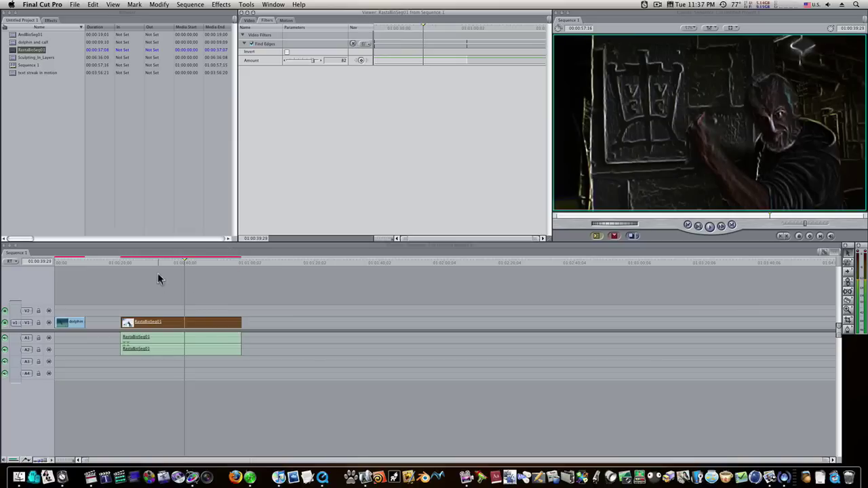
{"action": "left_click", "coordinate": [310, 60]}
Start rendering the sequence, accept the unsaved-project warning, then cancel the render
{"action": "key", "text": "super+r"}
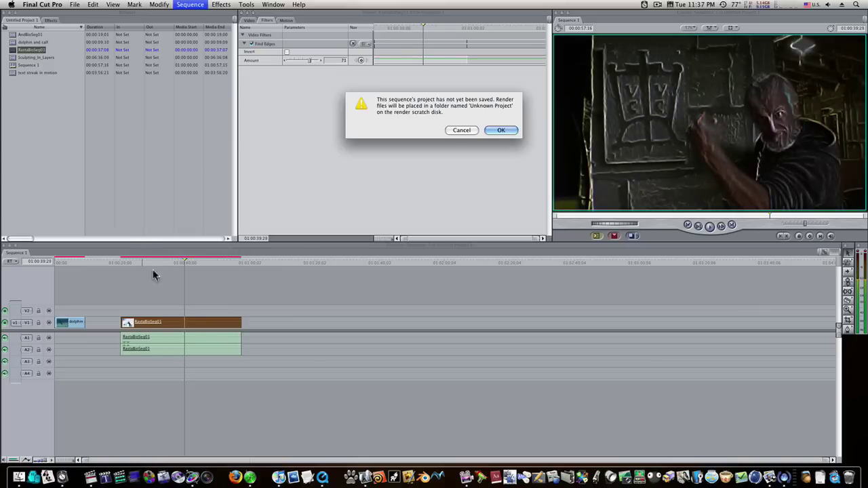
{"action": "left_click", "coordinate": [503, 130]}
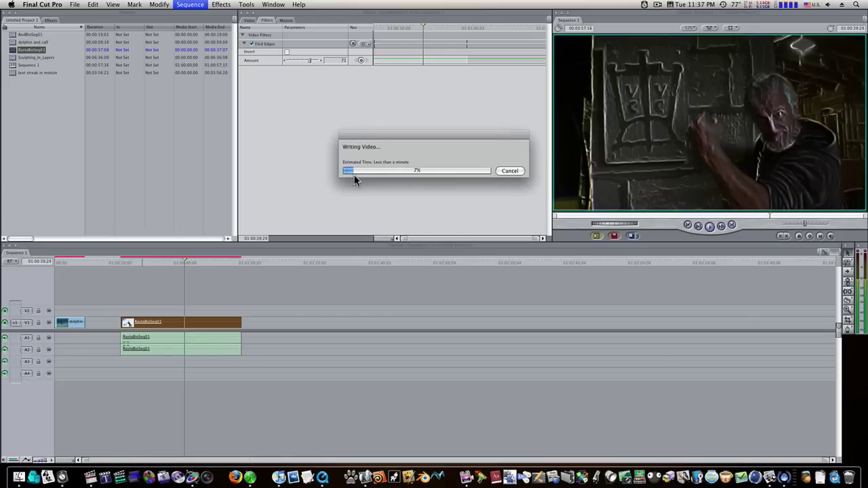
{"action": "left_click", "coordinate": [511, 172]}
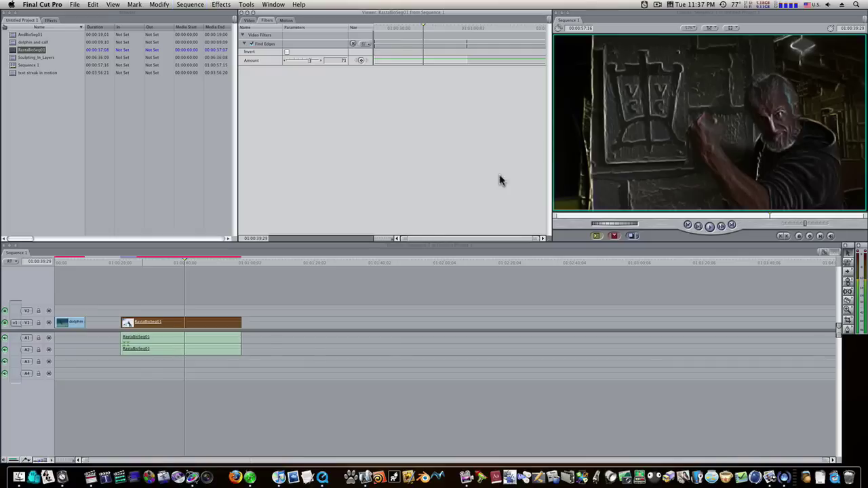
Lower Find Edges Amount to about 35 and scrub, then raise it back to 100
{"action": "left_click", "coordinate": [124, 263]}
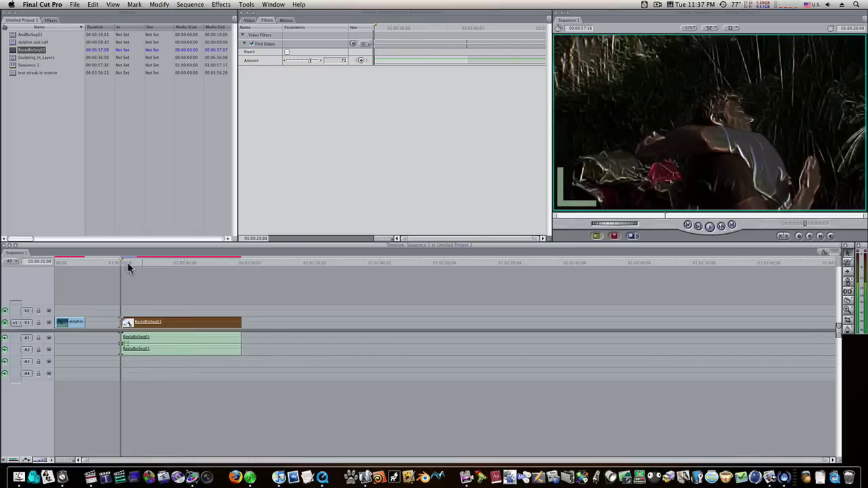
{"action": "left_click", "coordinate": [130, 264]}
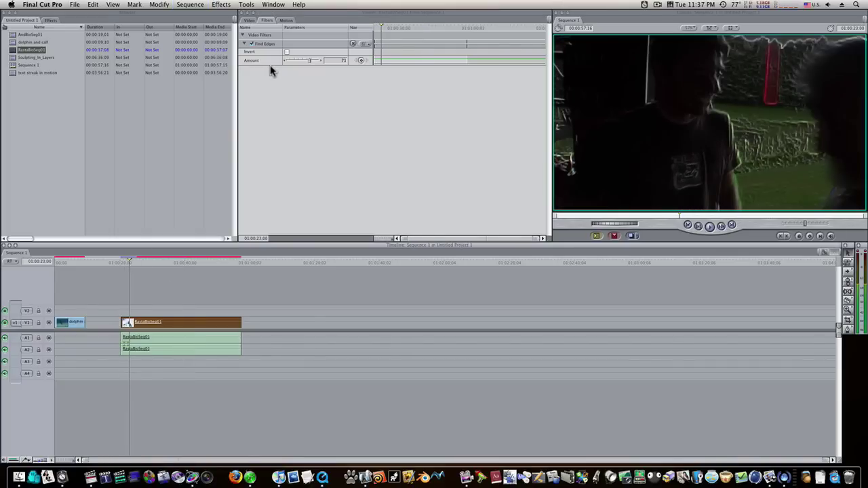
{"action": "left_click", "coordinate": [298, 61]}
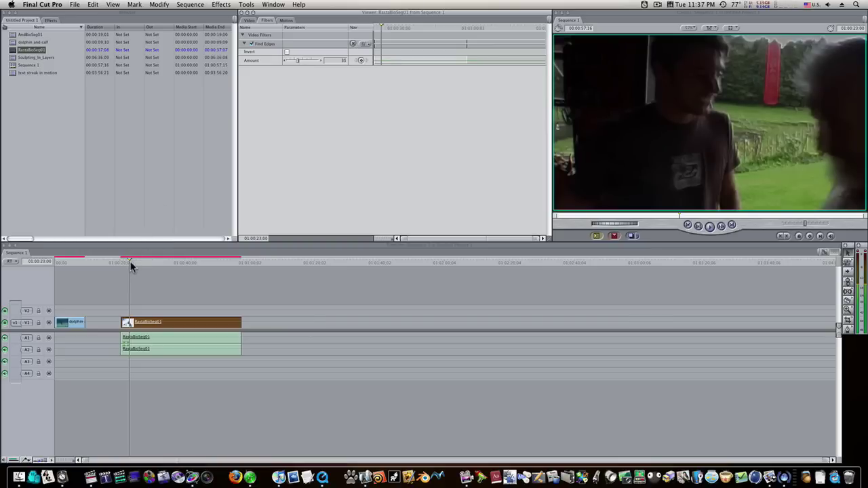
{"action": "left_click_drag", "start_coordinate": [130, 261], "coordinate": [135, 260]}
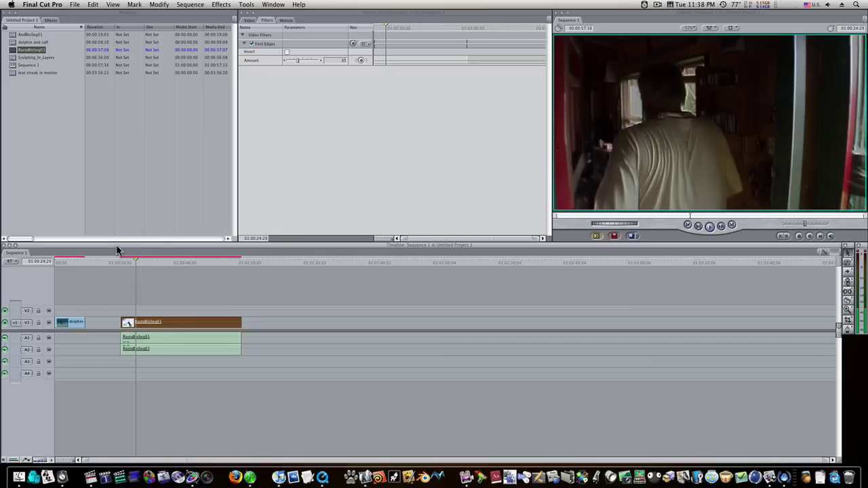
{"action": "left_click_drag", "start_coordinate": [163, 261], "coordinate": [158, 261]}
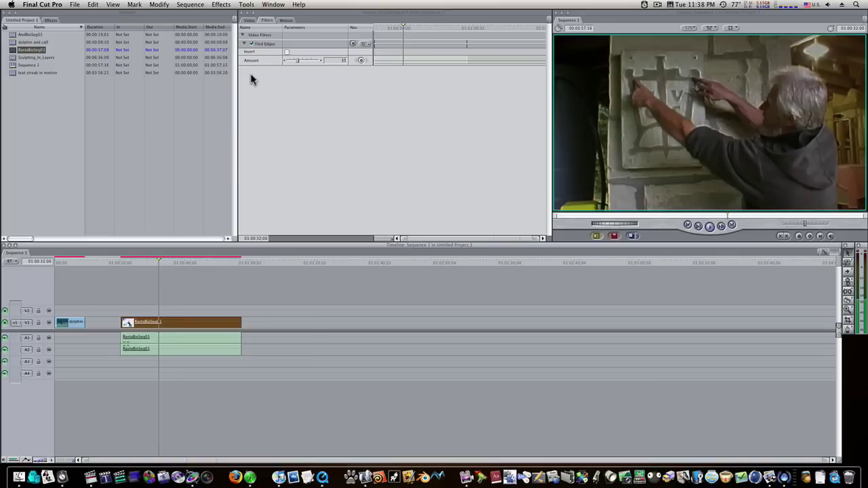
{"action": "left_click_drag", "start_coordinate": [293, 62], "coordinate": [337, 65]}
{"action": "left_click_drag", "start_coordinate": [161, 265], "coordinate": [167, 270]}
Play the sequence while softening the Find Edges Amount, then restore it to 100
{"action": "key", "text": "space"}
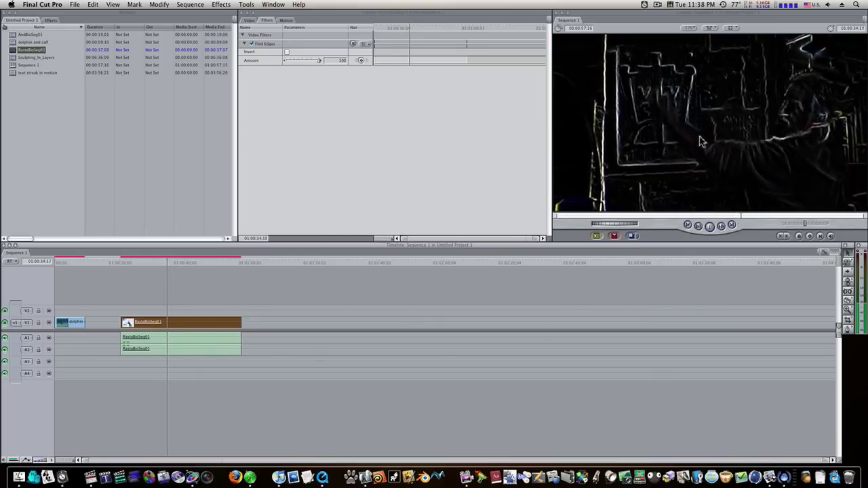
{"action": "left_click", "coordinate": [711, 227]}
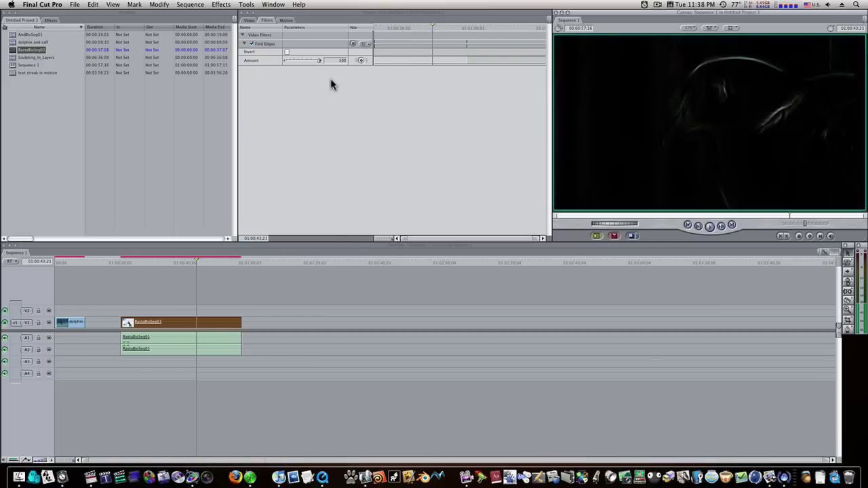
{"action": "left_click_drag", "start_coordinate": [317, 61], "coordinate": [304, 63]}
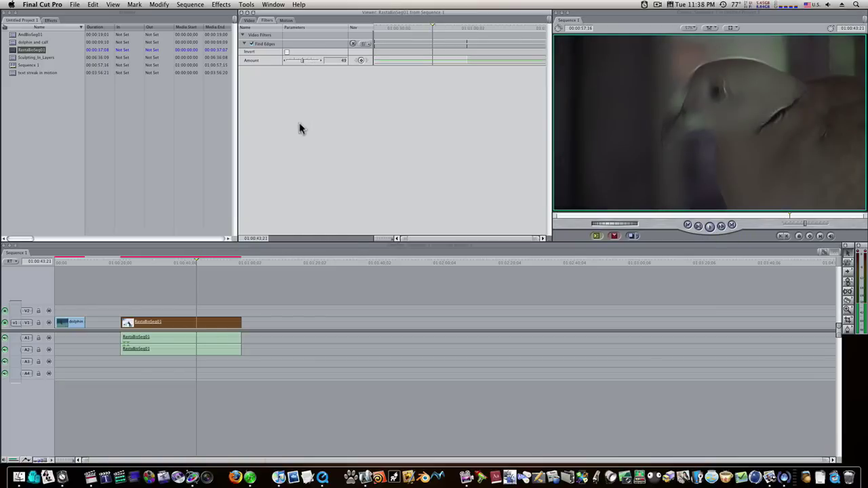
{"action": "key", "text": "space"}
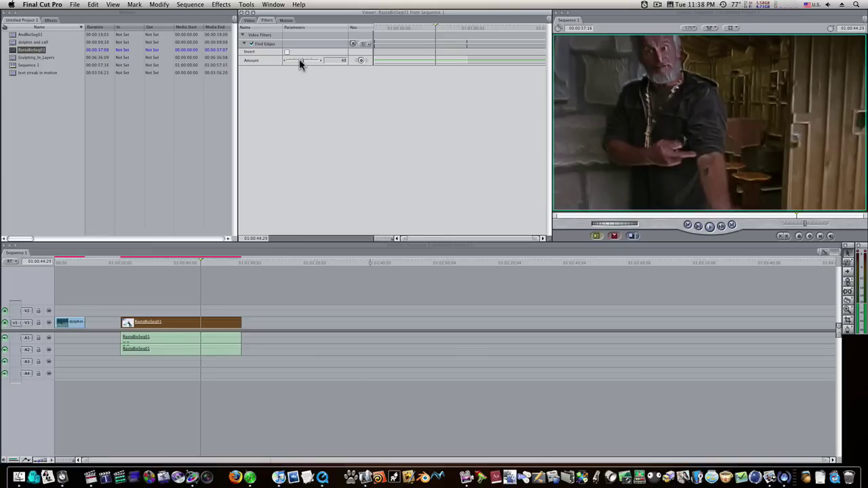
{"action": "left_click_drag", "start_coordinate": [302, 62], "coordinate": [325, 64]}
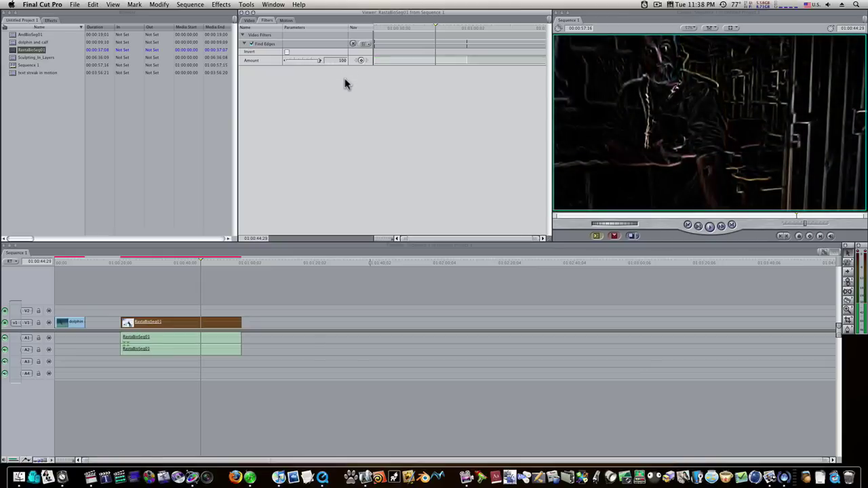
{"action": "left_click", "coordinate": [247, 5]}
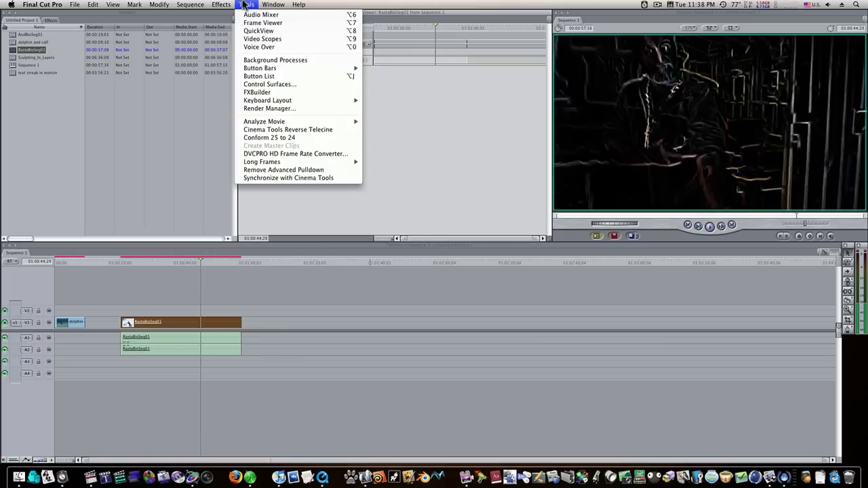
Open Tools > QuickView, position its window, and start its looping preview of the Find Edges clip
{"action": "left_click", "coordinate": [265, 32]}
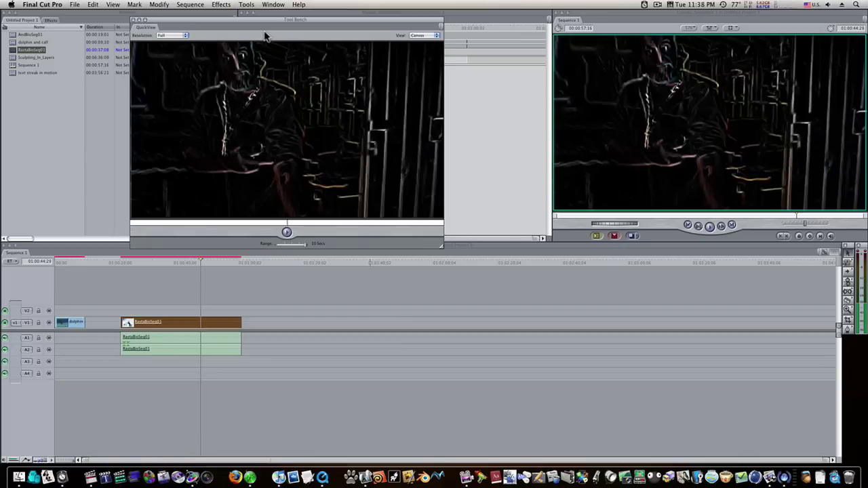
{"action": "left_click_drag", "start_coordinate": [264, 27], "coordinate": [342, 78]}
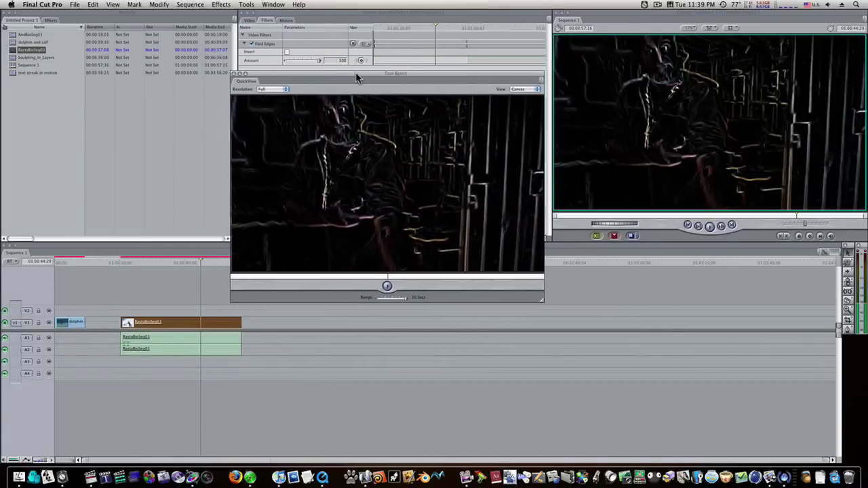
{"action": "left_click_drag", "start_coordinate": [358, 73], "coordinate": [362, 72]}
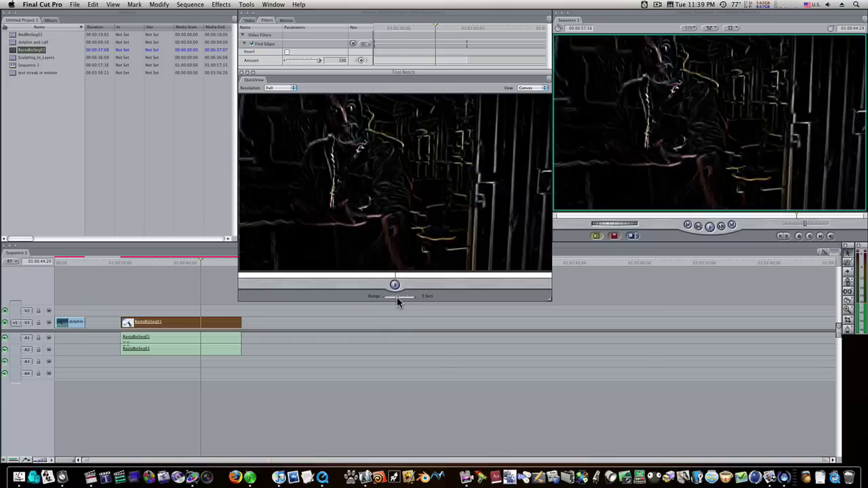
{"action": "left_click", "coordinate": [395, 284]}
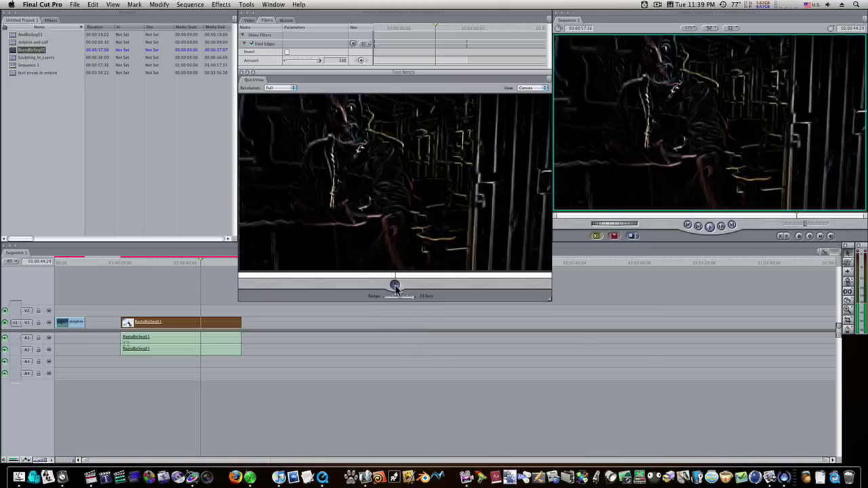
{"action": "left_click", "coordinate": [316, 64]}
{"action": "left_click", "coordinate": [327, 274]}
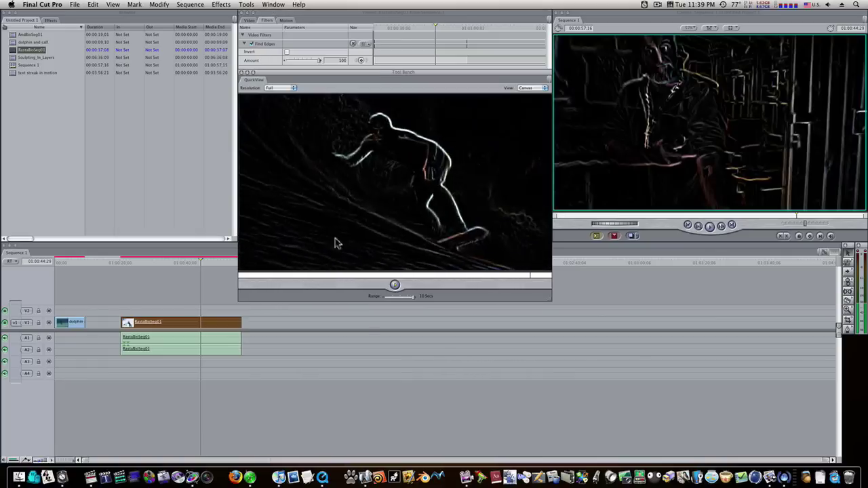
{"action": "left_click_drag", "start_coordinate": [374, 73], "coordinate": [685, 20]}
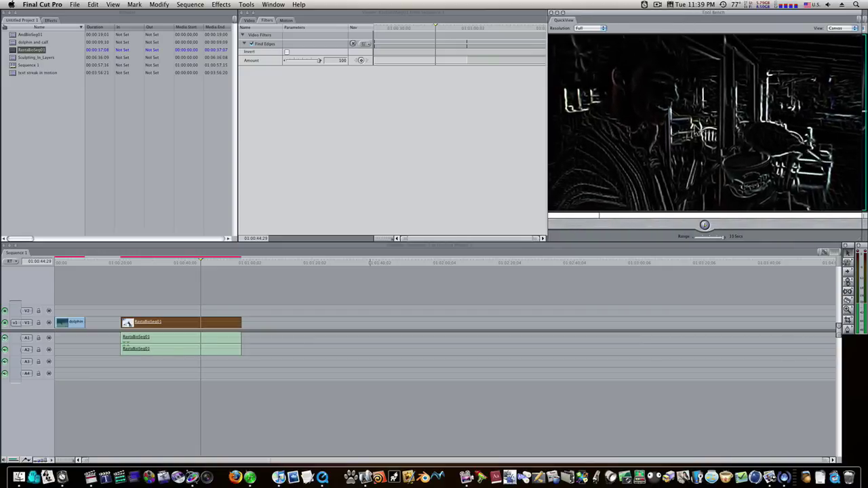
Drag the Find Edges Amount down to 16 while the QuickView preview keeps looping
{"action": "mouse_move", "coordinate": [317, 63]}
{"action": "left_mouse_down"}
{"action": "mouse_move", "coordinate": [291, 62]}
{"action": "mouse_move", "coordinate": [320, 68]}
{"action": "left_mouse_up"}
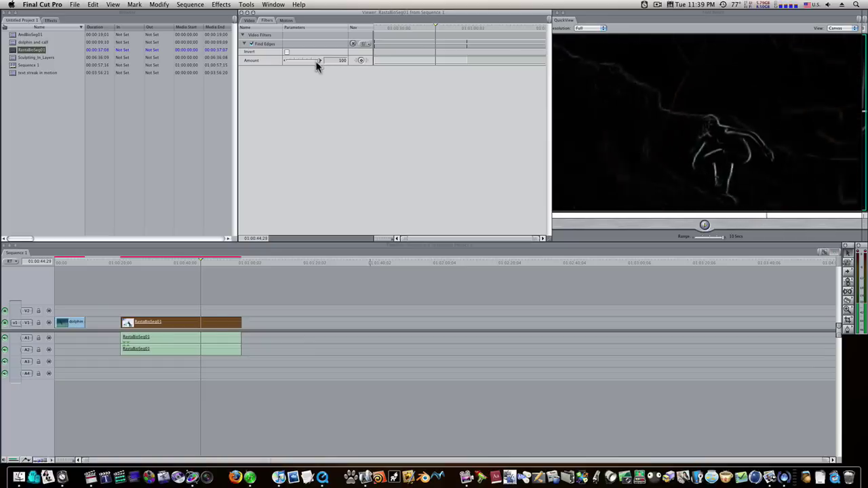
{"action": "left_click", "coordinate": [221, 4]}
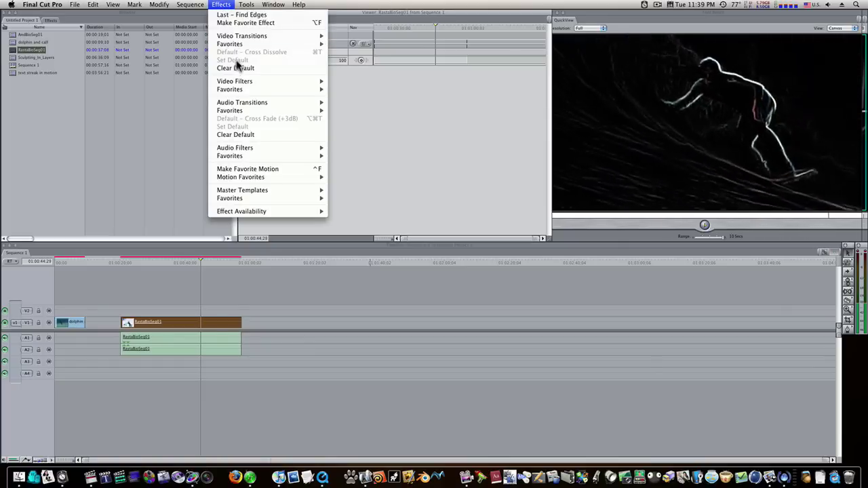
Add the Stylize > Bad TV filter to the clip and switch off Find Edges
{"action": "mouse_move", "coordinate": [247, 85]}
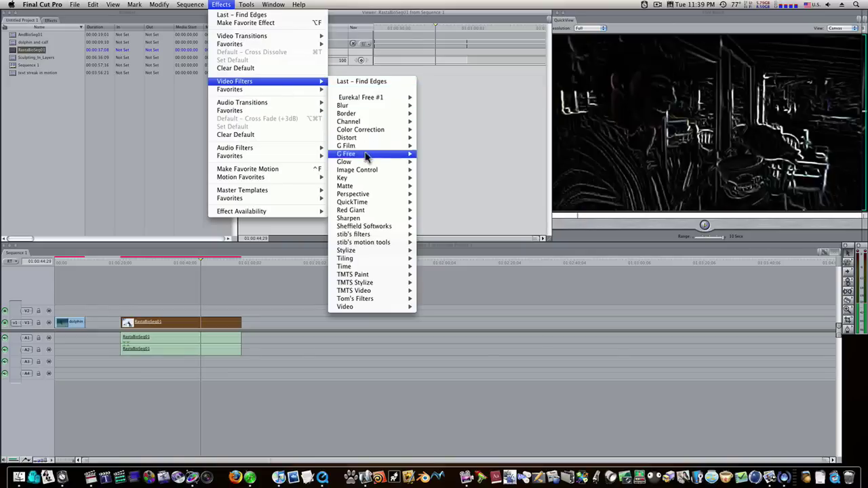
{"action": "mouse_move", "coordinate": [360, 211]}
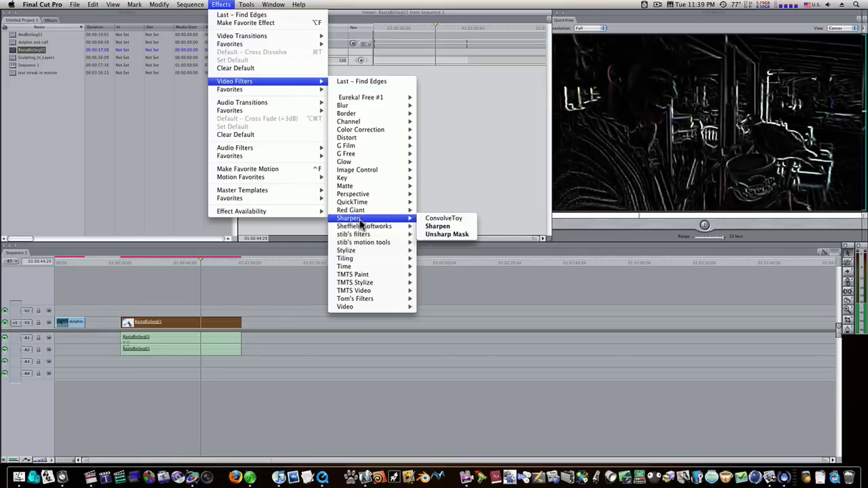
{"action": "mouse_move", "coordinate": [363, 252]}
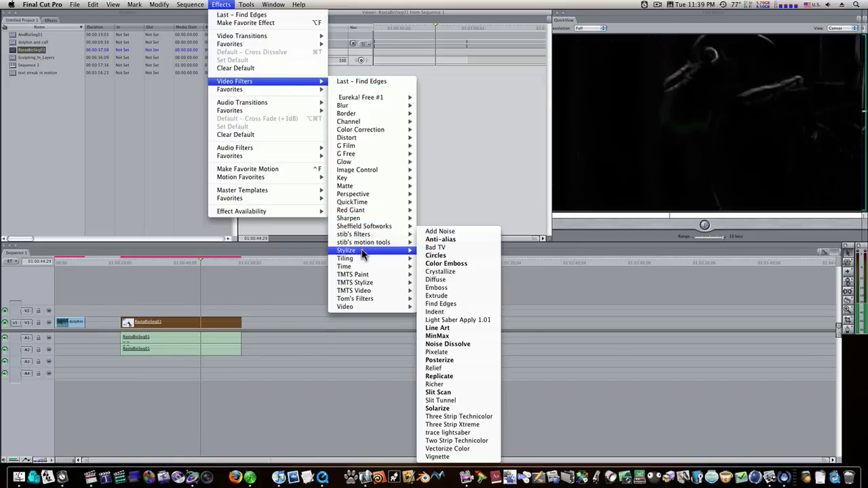
{"action": "left_click", "coordinate": [456, 249]}
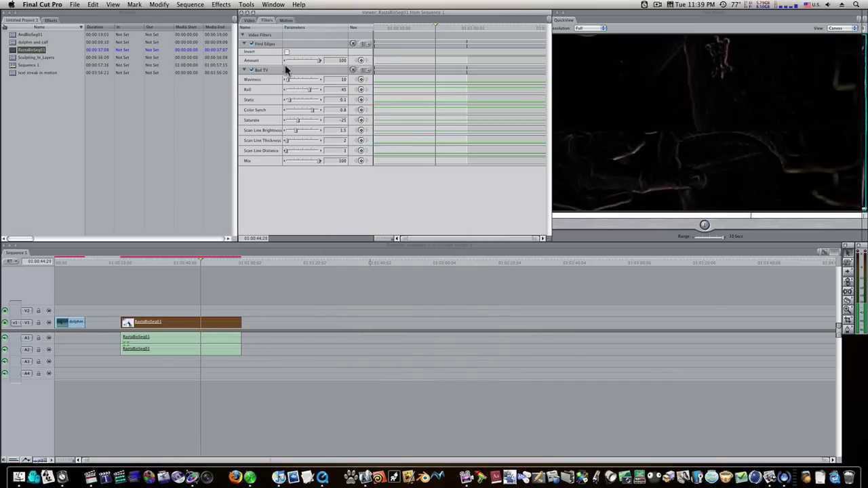
{"action": "left_click", "coordinate": [252, 44]}
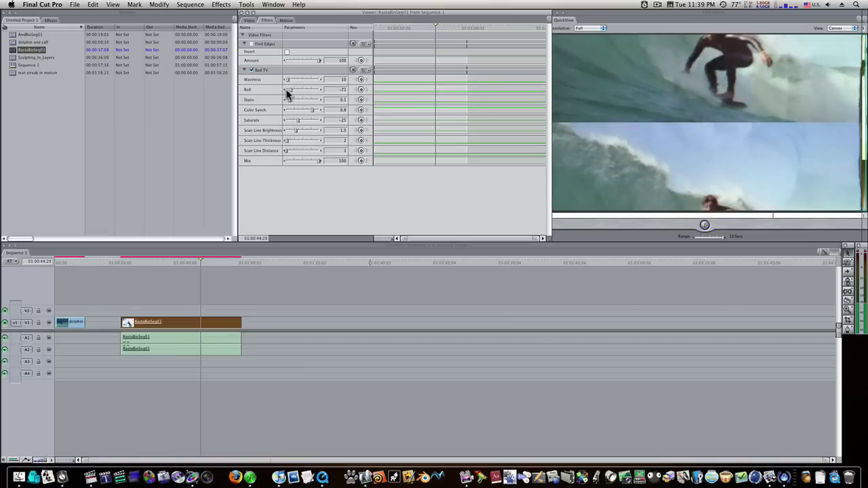
Set the Bad TV Roll to -100 and Waviness to 44
{"action": "left_click", "coordinate": [290, 91]}
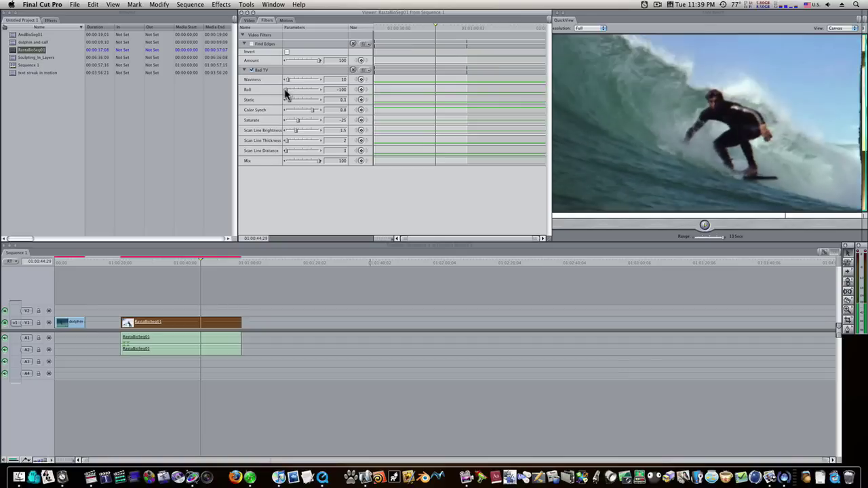
{"action": "left_click", "coordinate": [285, 92]}
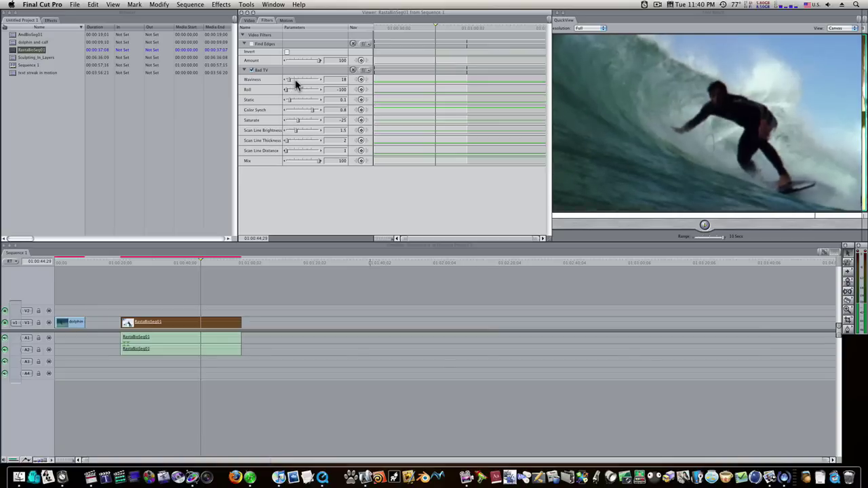
{"action": "left_click_drag", "start_coordinate": [299, 79], "coordinate": [303, 80]}
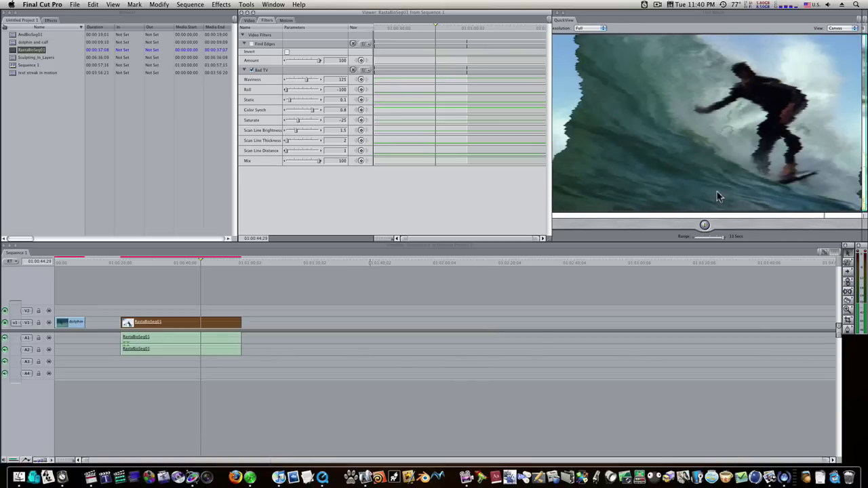
{"action": "left_click", "coordinate": [293, 80]}
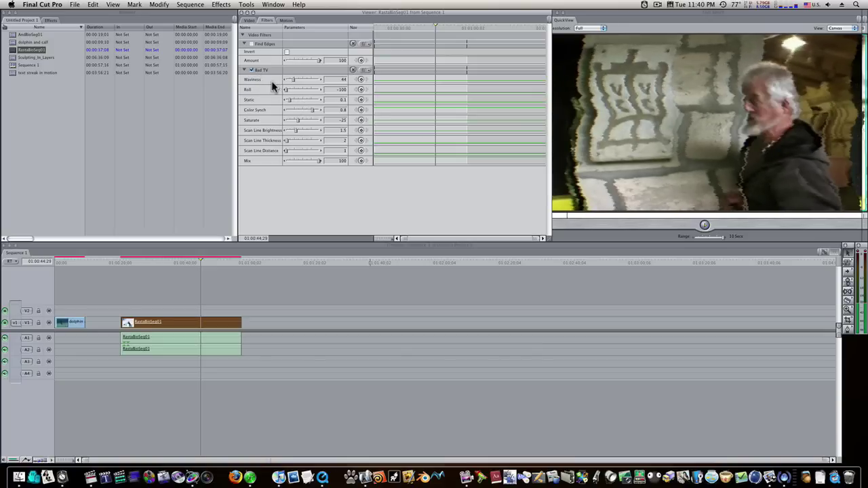
Re-enable Find Edges and drag the QuickView window to the middle of the screen
{"action": "left_click", "coordinate": [252, 44]}
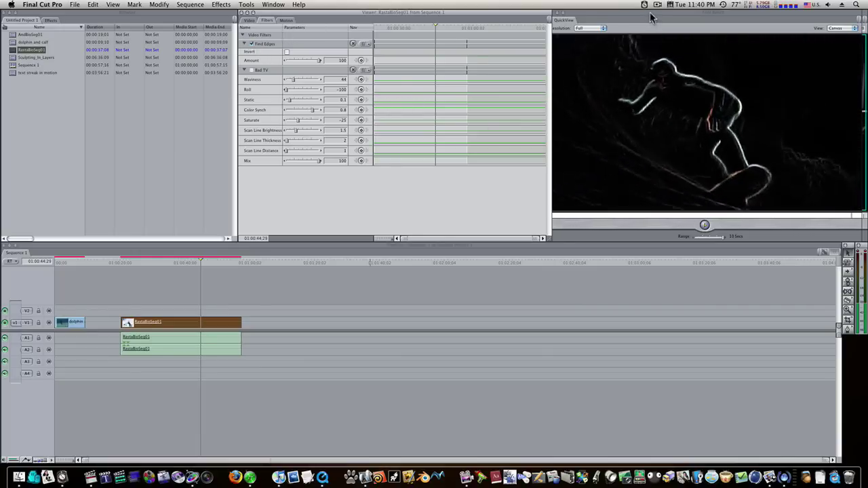
{"action": "left_click_drag", "start_coordinate": [651, 17], "coordinate": [322, 74]}
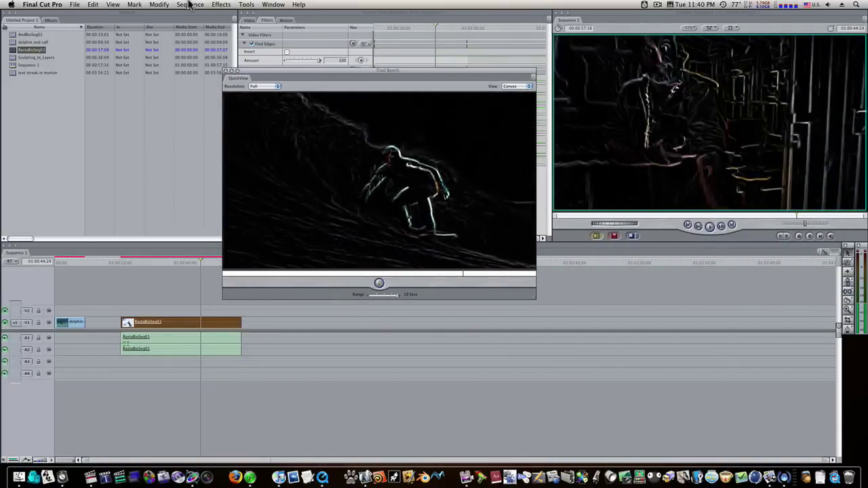
{"action": "left_click", "coordinate": [221, 5]}
{"action": "left_click", "coordinate": [221, 5]}
{"action": "left_click", "coordinate": [246, 5]}
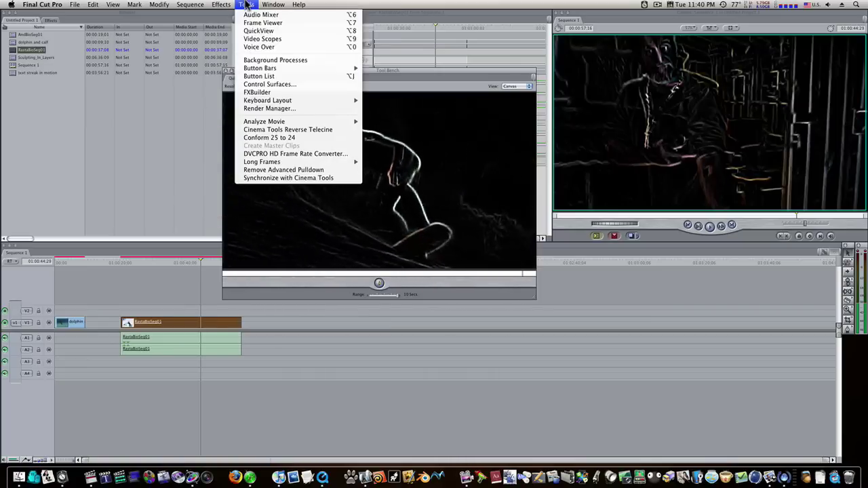
{"action": "left_click", "coordinate": [245, 5]}
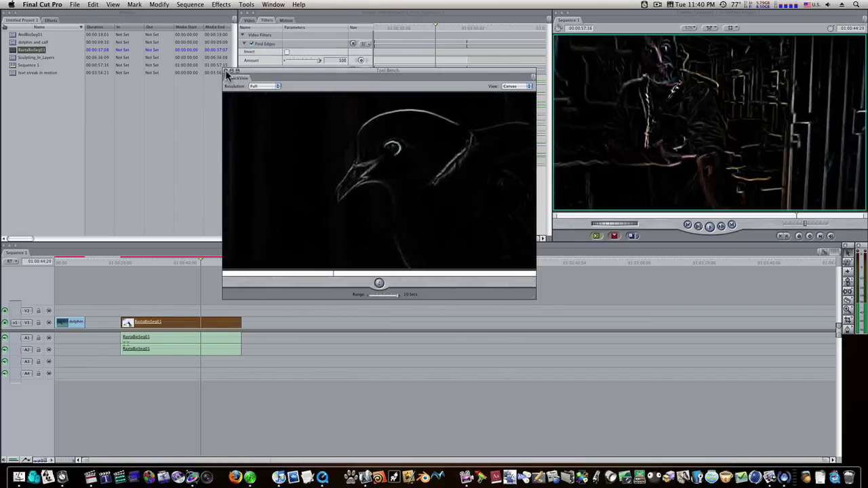
Close QuickView and play the sequence from the dolphin clip near 01:00:05:22
{"action": "left_click", "coordinate": [226, 70]}
{"action": "left_click", "coordinate": [65, 262]}
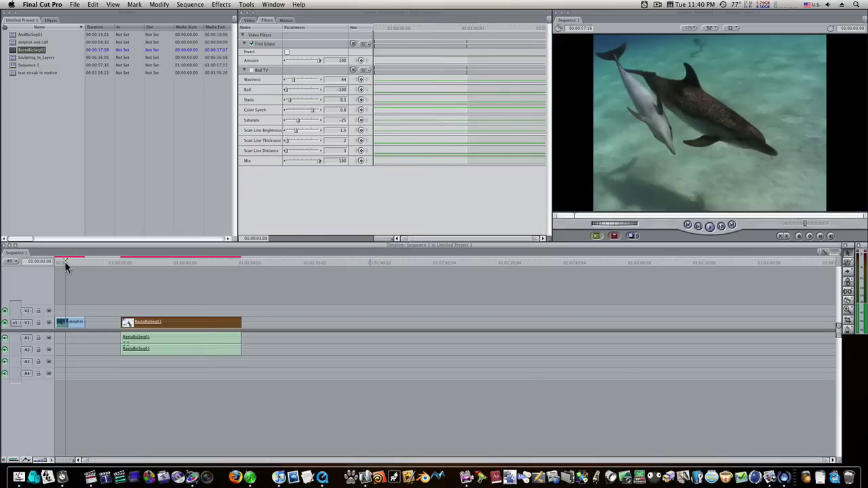
{"action": "left_click_drag", "start_coordinate": [68, 262], "coordinate": [59, 260]}
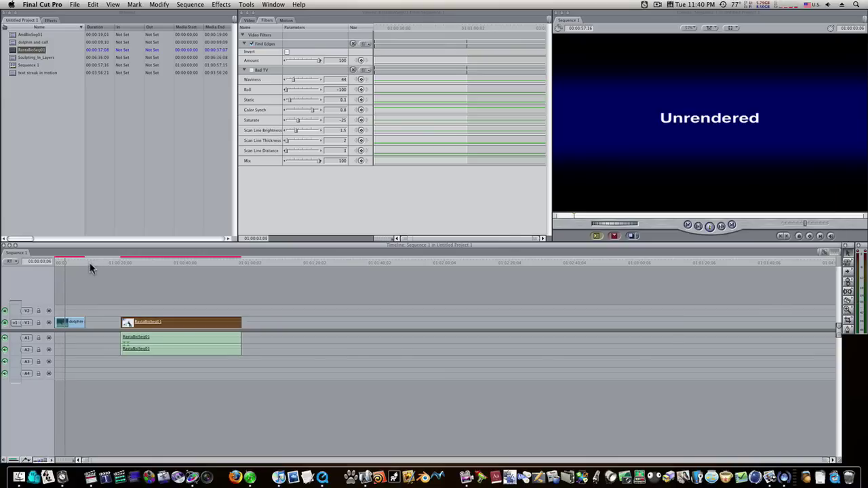
{"action": "key", "text": "space"}
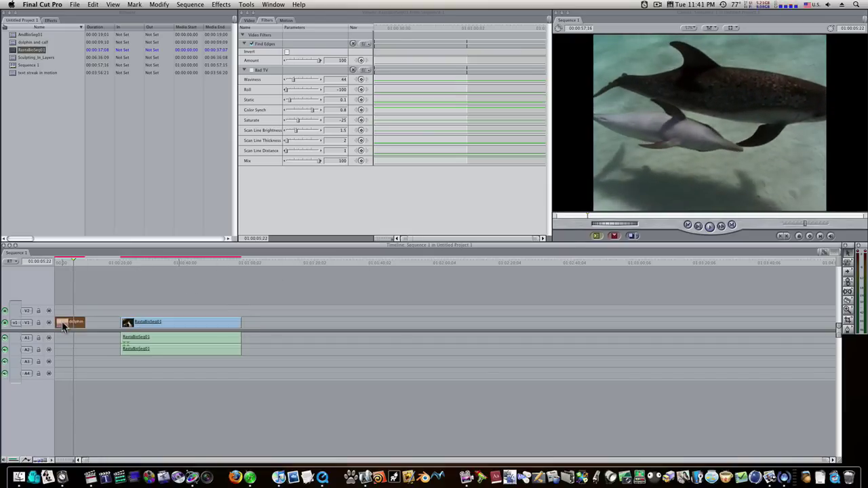
Open the QuickView real-time preview and apply the Find Edges filter to the clip
{"action": "left_click", "coordinate": [247, 5]}
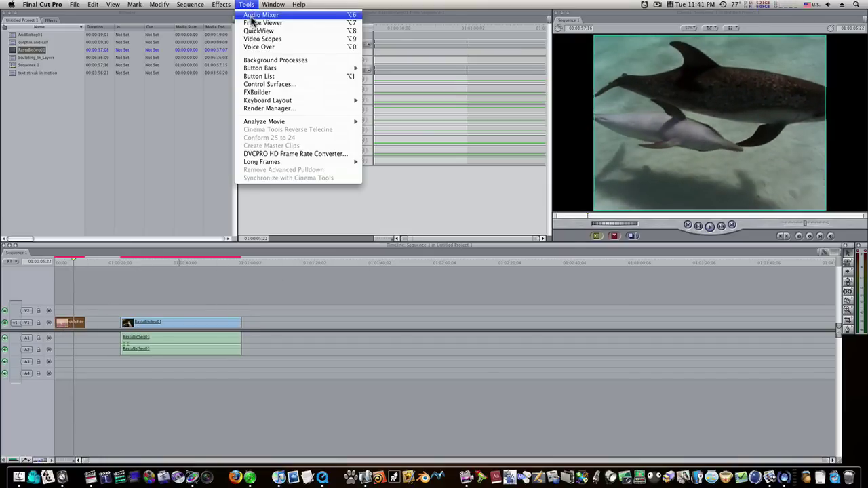
{"action": "left_click", "coordinate": [258, 30]}
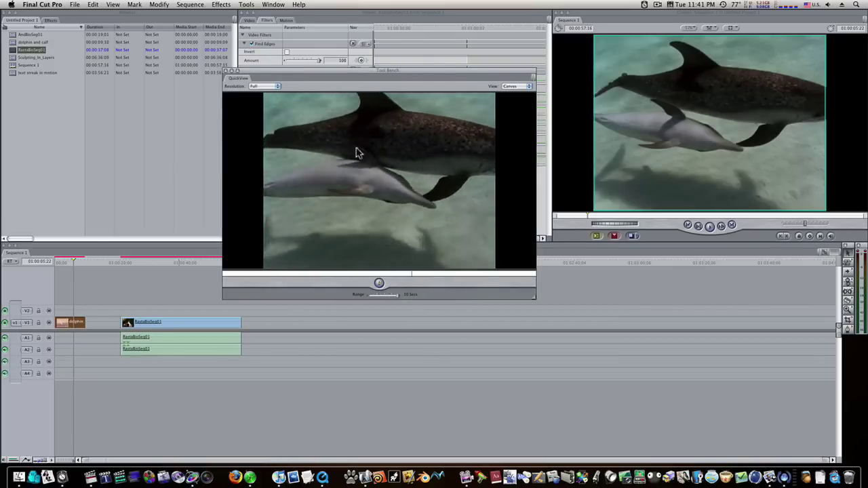
{"action": "left_click", "coordinate": [221, 5]}
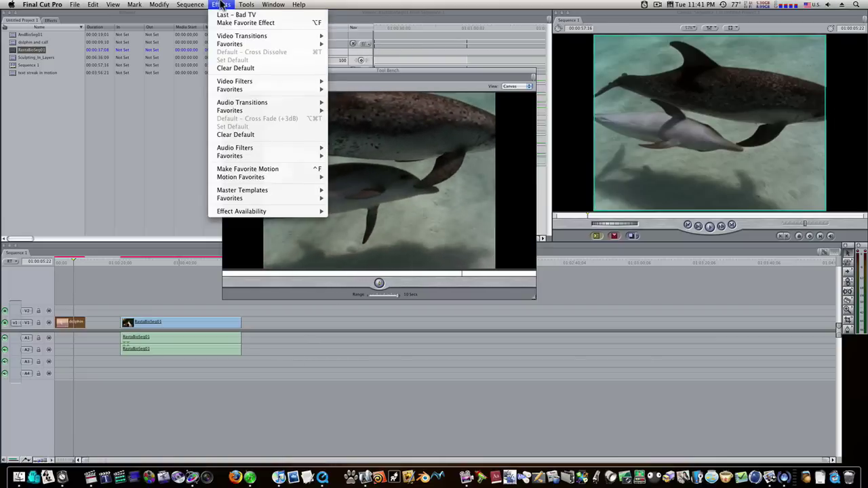
{"action": "mouse_move", "coordinate": [248, 82]}
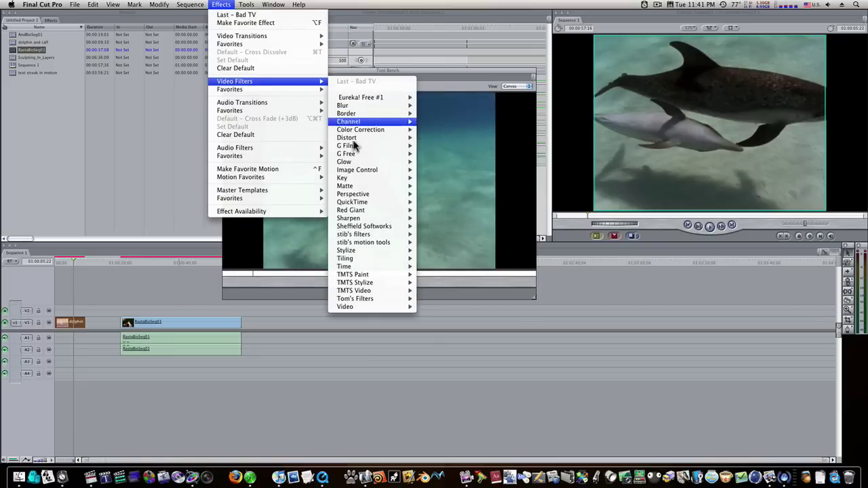
{"action": "mouse_move", "coordinate": [369, 252]}
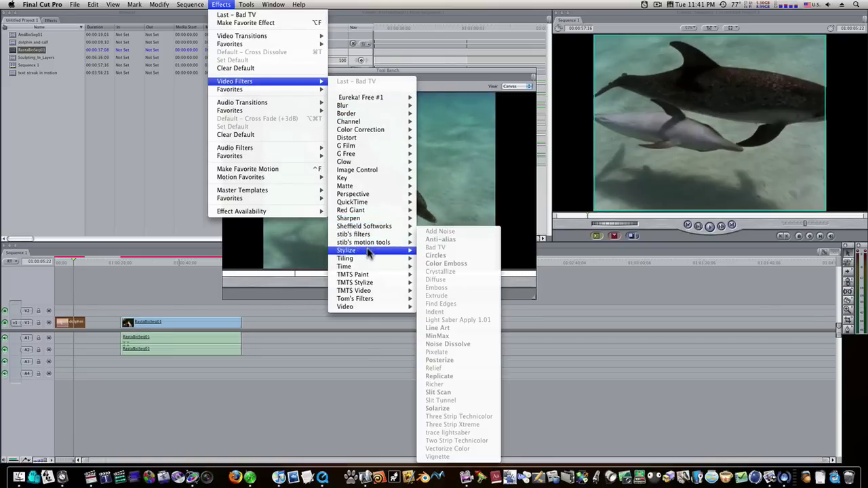
{"action": "left_click", "coordinate": [441, 304]}
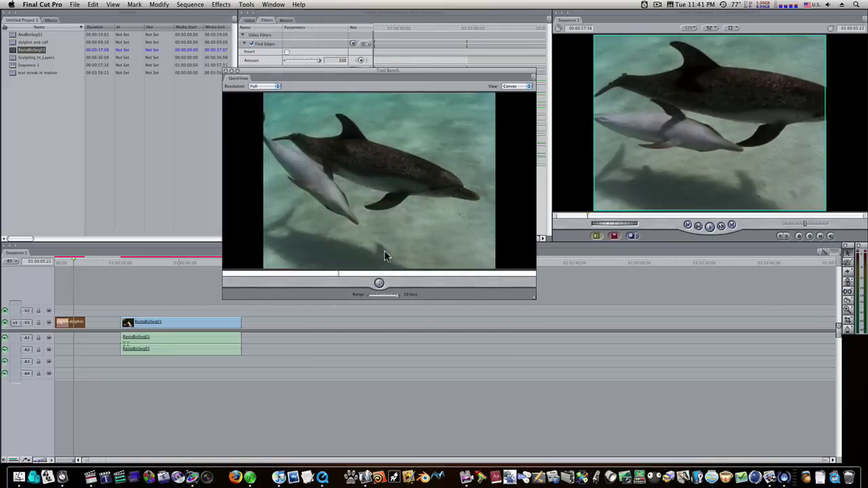
Select the small dolphin clip on V1 and apply the Stylize Line Art filter
{"action": "left_click", "coordinate": [129, 282]}
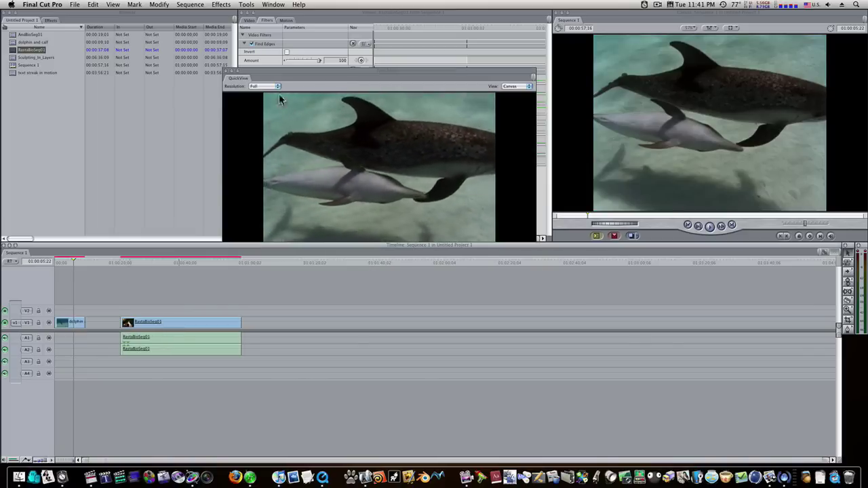
{"action": "left_click", "coordinate": [68, 323]}
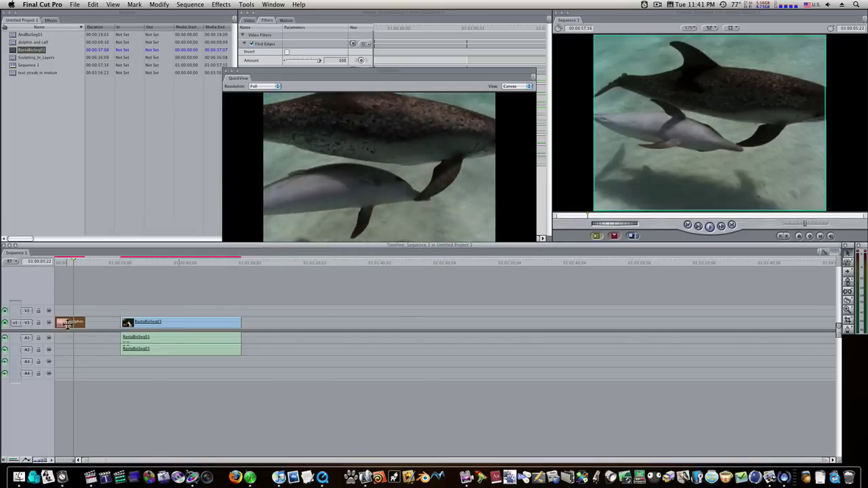
{"action": "left_click", "coordinate": [231, 5]}
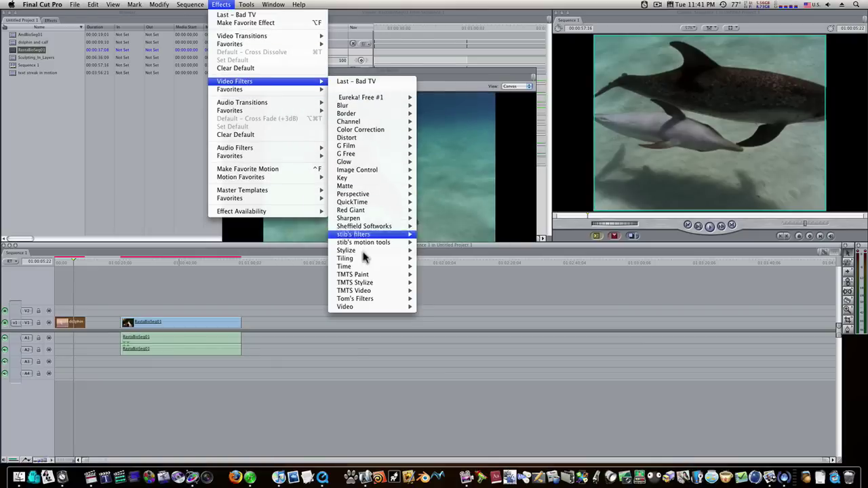
{"action": "mouse_move", "coordinate": [363, 252]}
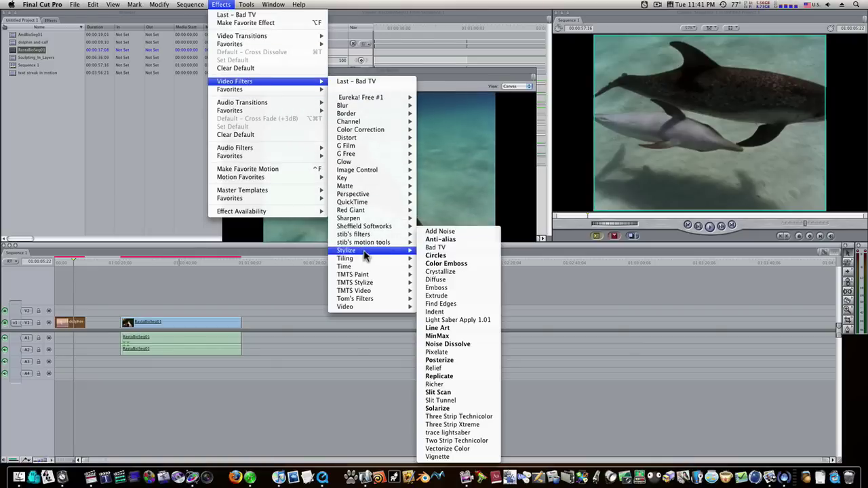
{"action": "left_click", "coordinate": [432, 329]}
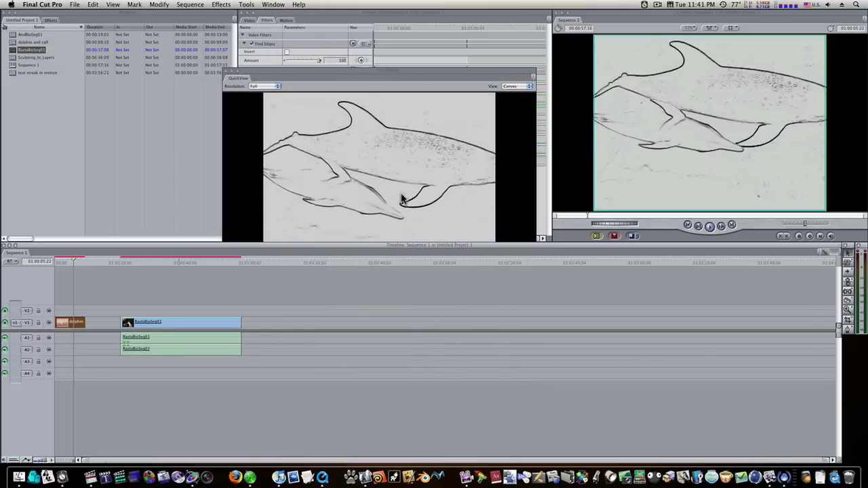
Set the dolphin's Line Art Threshold to 0.04 and Paper Opacity to 0.43, then open the Ink Color picker
{"action": "left_click_drag", "start_coordinate": [389, 70], "coordinate": [727, 20]}
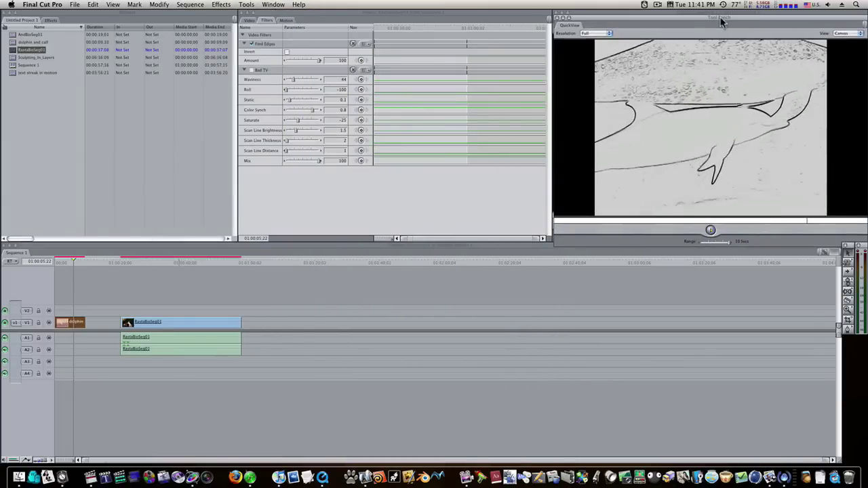
{"action": "double_click", "coordinate": [60, 323]}
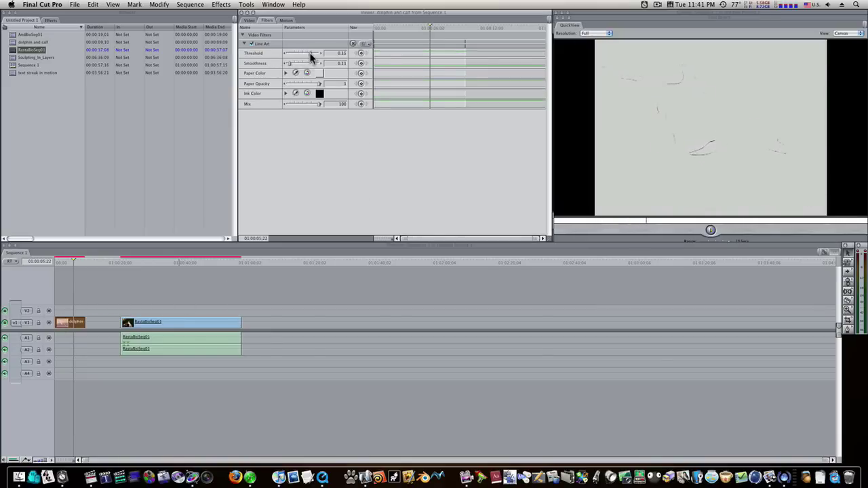
{"action": "mouse_move", "coordinate": [293, 57]}
{"action": "left_mouse_down"}
{"action": "mouse_move", "coordinate": [285, 58]}
{"action": "mouse_move", "coordinate": [305, 57]}
{"action": "mouse_move", "coordinate": [274, 66]}
{"action": "mouse_move", "coordinate": [295, 59]}
{"action": "left_mouse_up"}
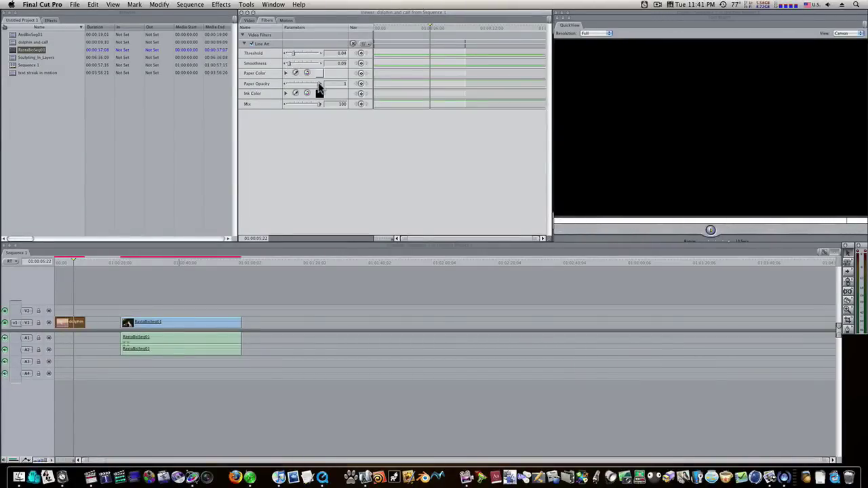
{"action": "left_click_drag", "start_coordinate": [317, 86], "coordinate": [300, 85]}
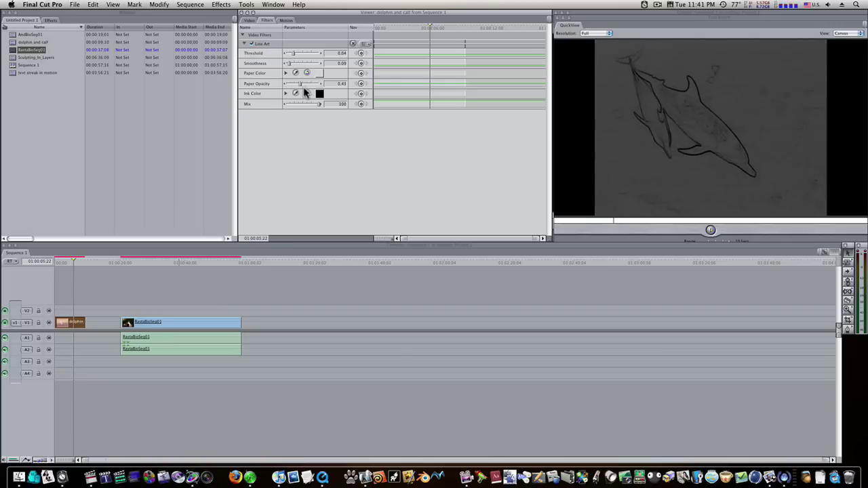
{"action": "left_click", "coordinate": [319, 94]}
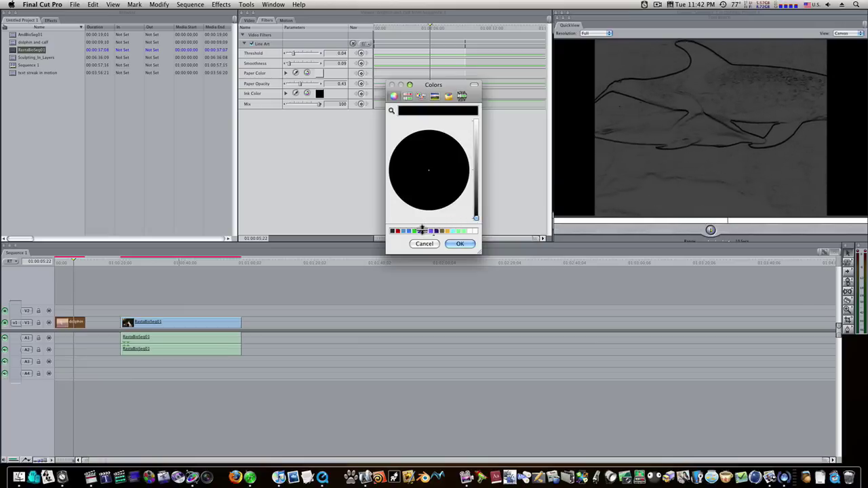
Choose a light blue swatch as the Line Art ink colour and confirm it
{"action": "left_click", "coordinate": [418, 231]}
{"action": "left_click", "coordinate": [407, 231]}
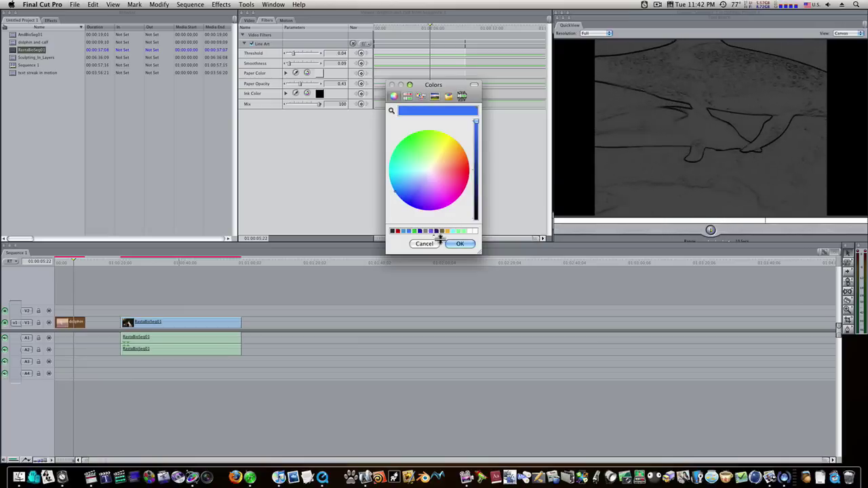
{"action": "left_click", "coordinate": [460, 243]}
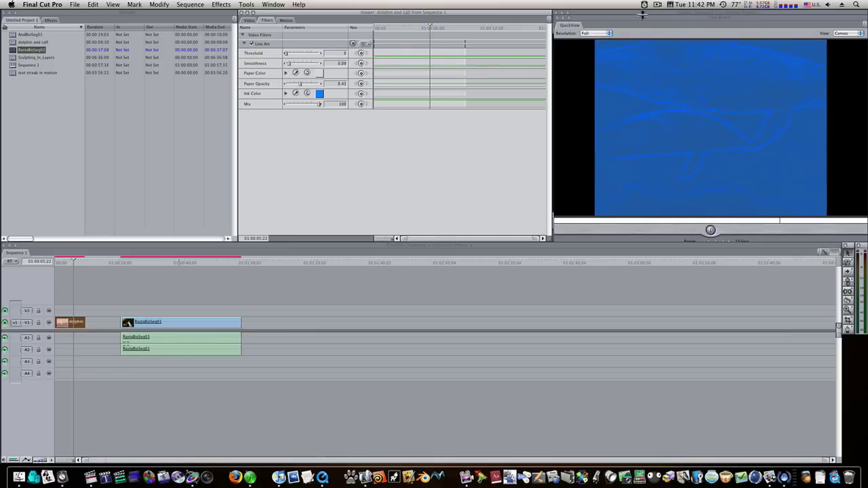
{"action": "left_click_drag", "start_coordinate": [641, 24], "coordinate": [376, 19]}
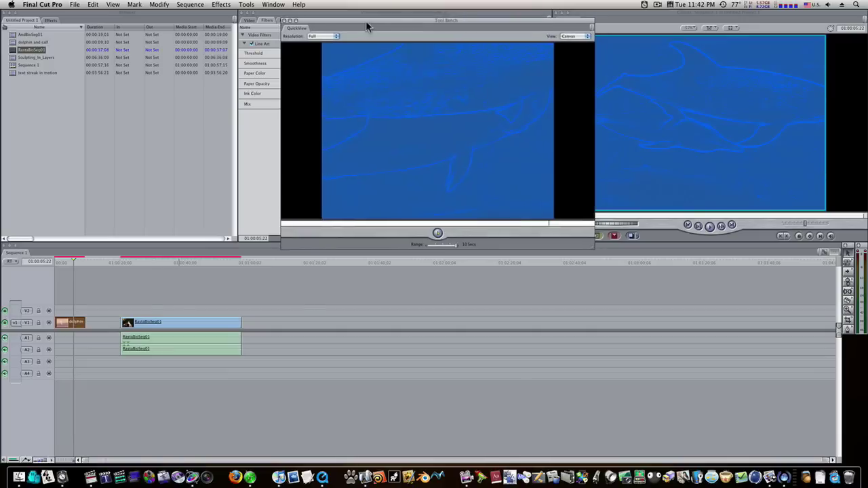
{"action": "left_click_drag", "start_coordinate": [364, 24], "coordinate": [348, 24]}
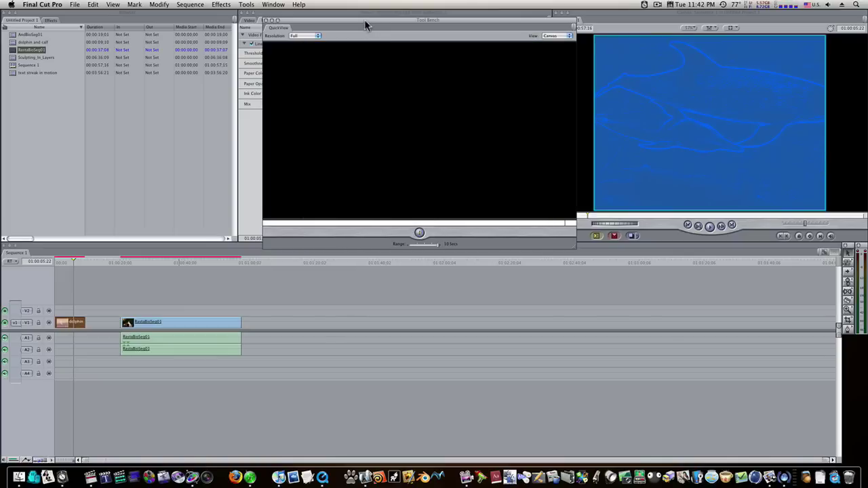
{"action": "left_click_drag", "start_coordinate": [365, 25], "coordinate": [341, 19]}
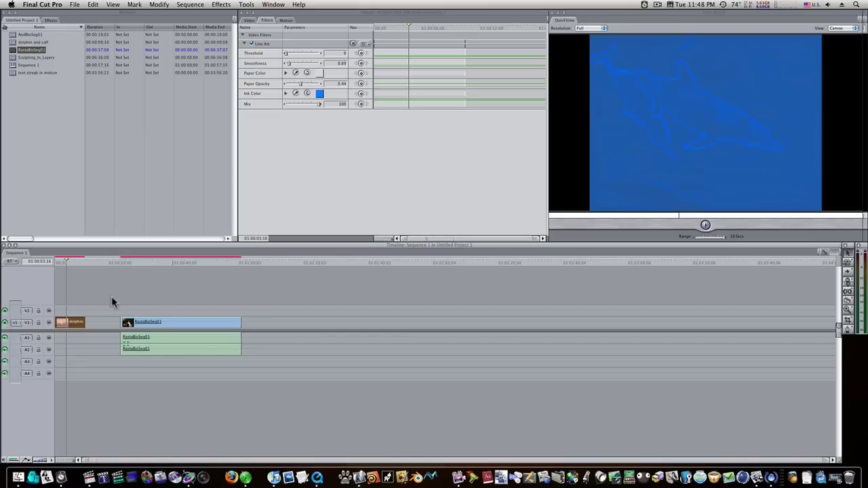
Mark a short In–Out range near the start of the sequence
{"action": "left_click", "coordinate": [60, 266]}
{"action": "key", "text": "i"}
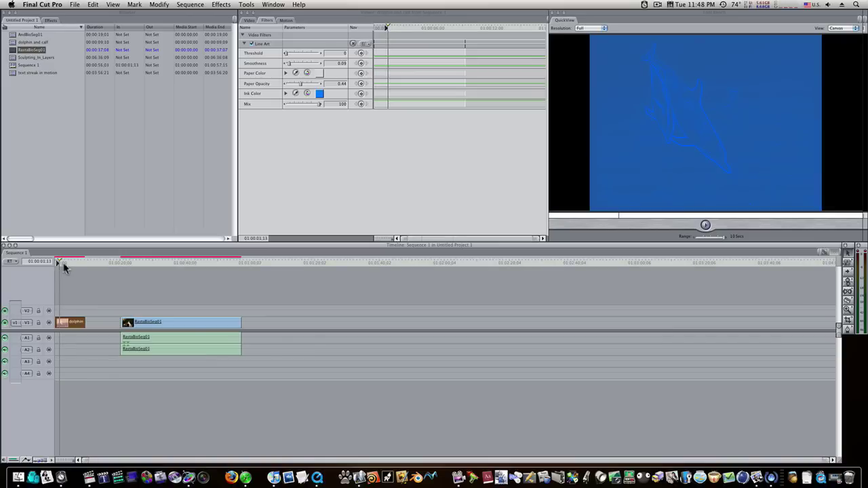
{"action": "left_click", "coordinate": [66, 268]}
{"action": "key", "text": "o"}
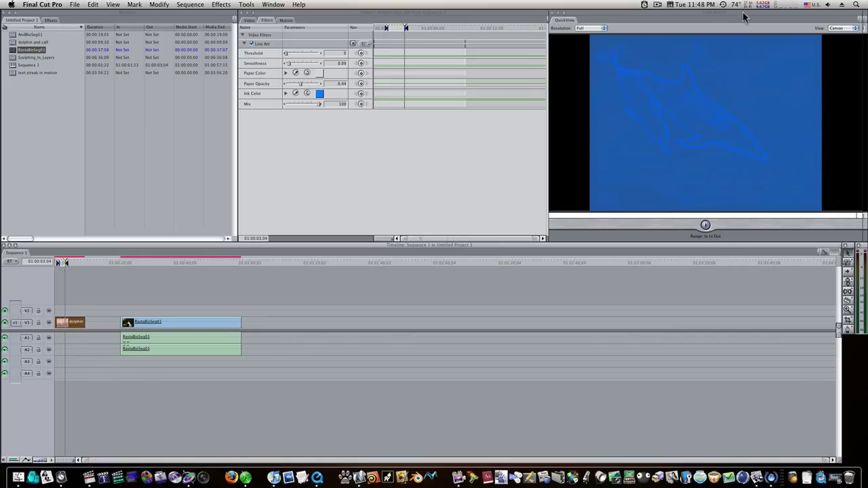
Lower the Line Art Paper Opacity to 0, previewing the result in QuickView
{"action": "left_click_drag", "start_coordinate": [746, 13], "coordinate": [519, 12]}
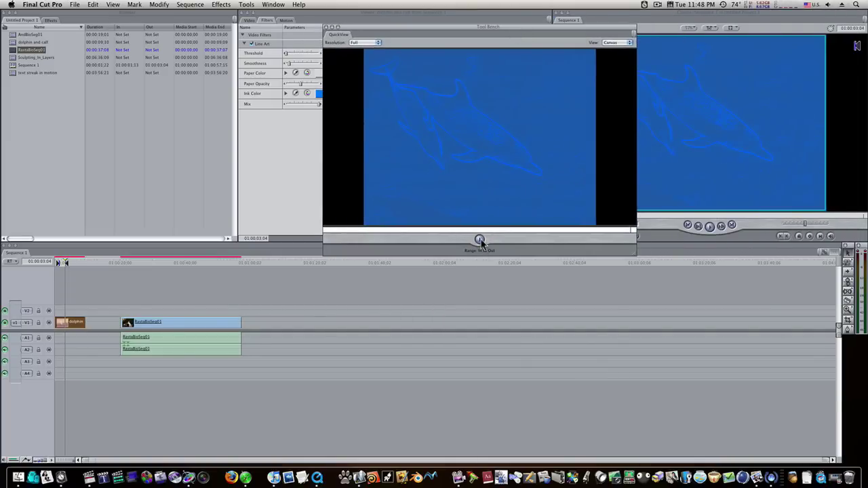
{"action": "left_click_drag", "start_coordinate": [514, 27], "coordinate": [274, 178]}
{"action": "left_click_drag", "start_coordinate": [296, 86], "coordinate": [276, 88]}
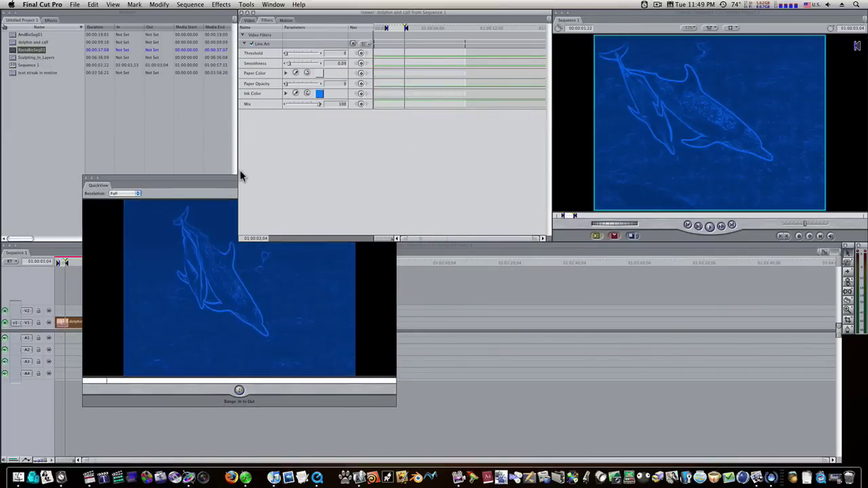
{"action": "left_click_drag", "start_coordinate": [226, 182], "coordinate": [379, 11]}
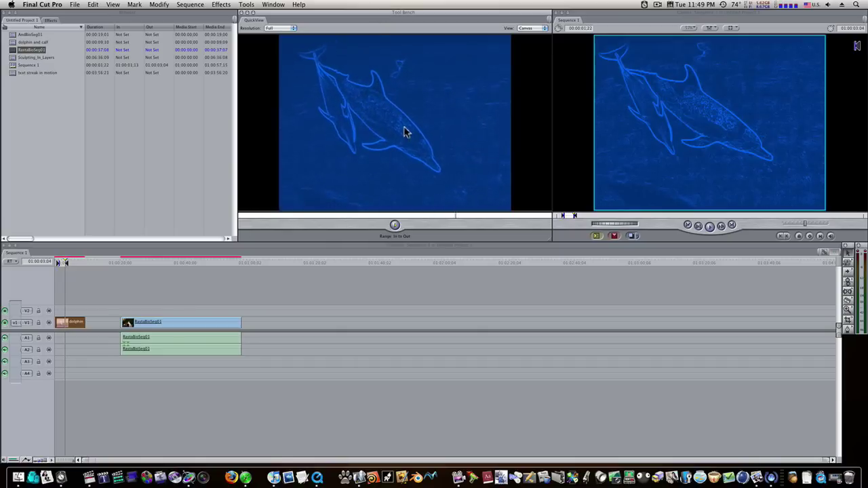